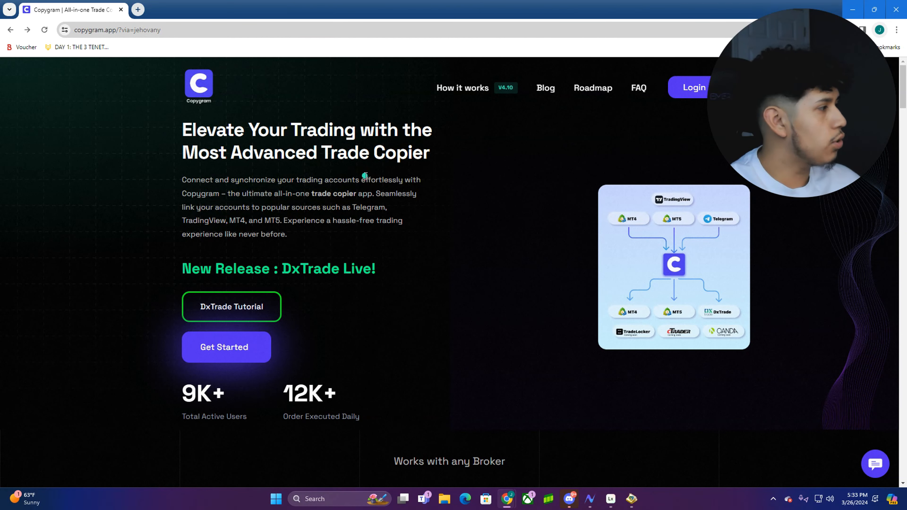
Start signup from Get Started, begin the first name field and dismiss the autofill suggestions
{"action": "left_click", "coordinate": [240, 353]}
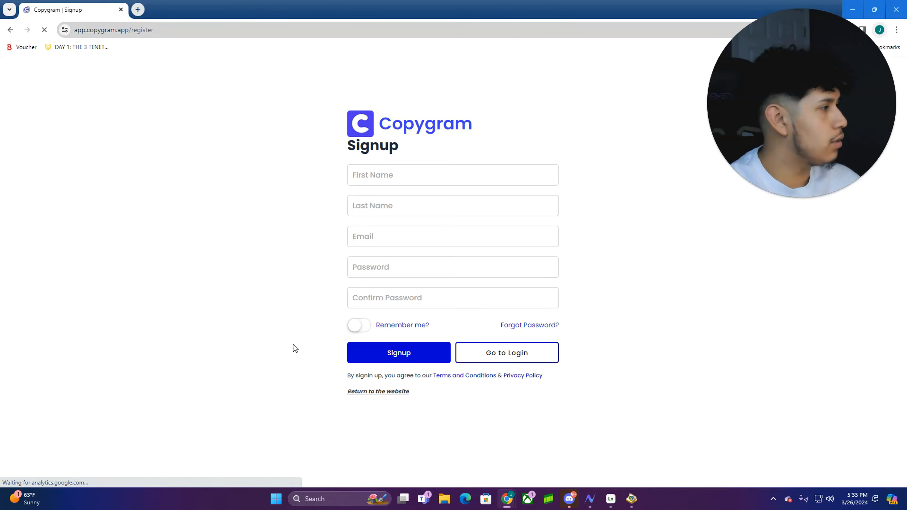
{"action": "left_click", "coordinate": [415, 177]}
{"action": "left_click", "coordinate": [582, 243]}
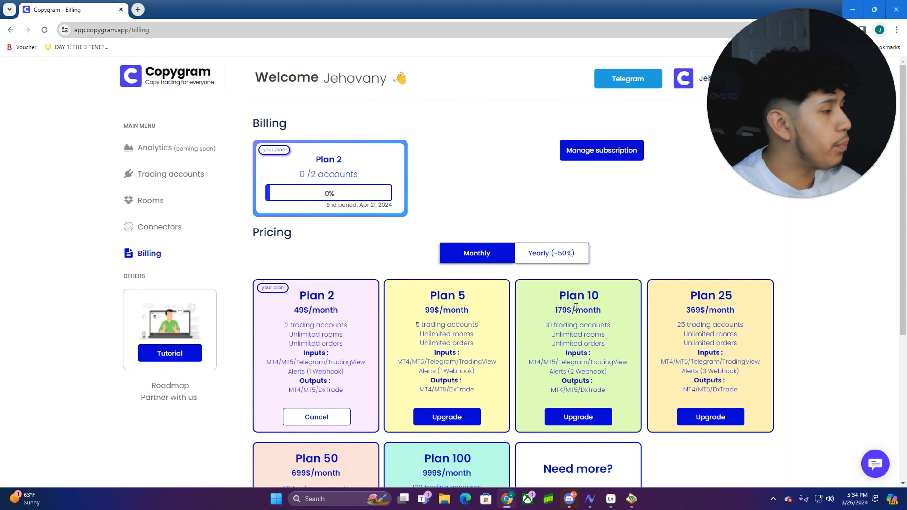
{"action": "left_click_drag", "start_coordinate": [286, 327], "coordinate": [352, 332]}
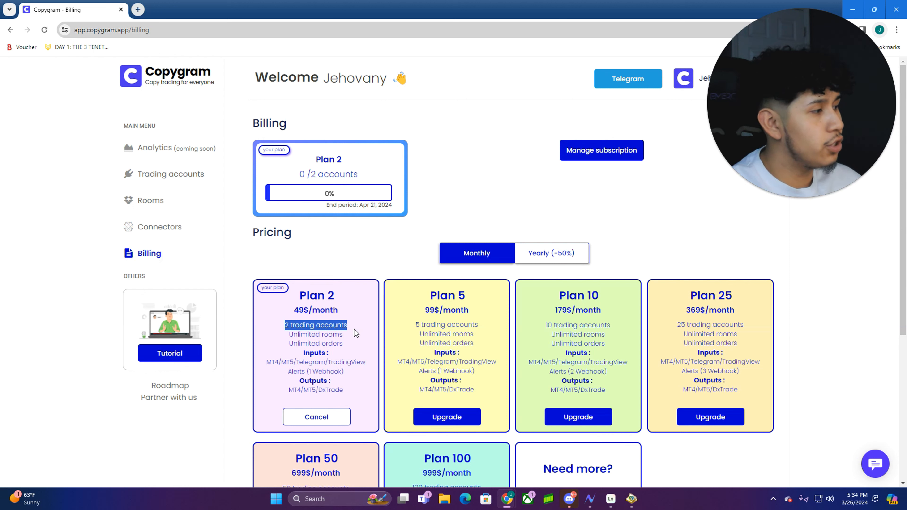
{"action": "left_click_drag", "start_coordinate": [408, 326], "coordinate": [484, 326]}
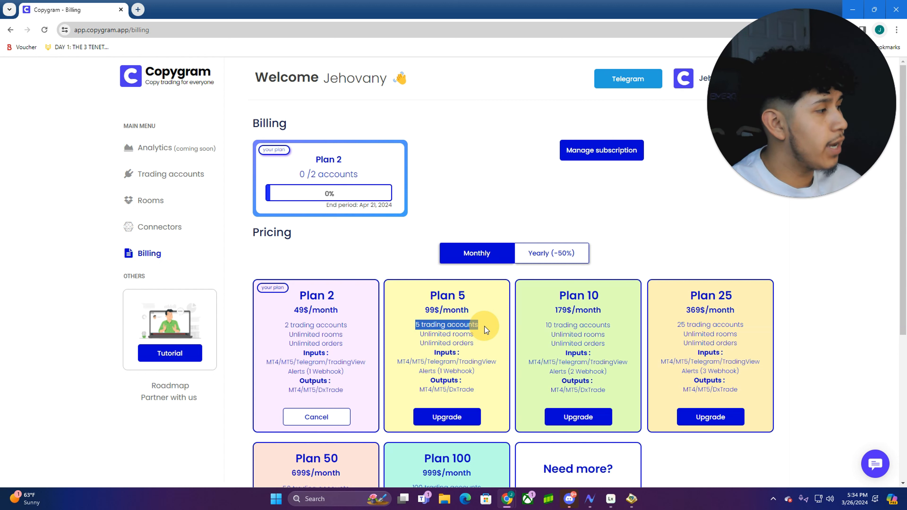
{"action": "left_click", "coordinate": [422, 314]}
{"action": "scroll", "coordinate": [523, 373], "scroll_direction": "down", "scroll_amount": 3}
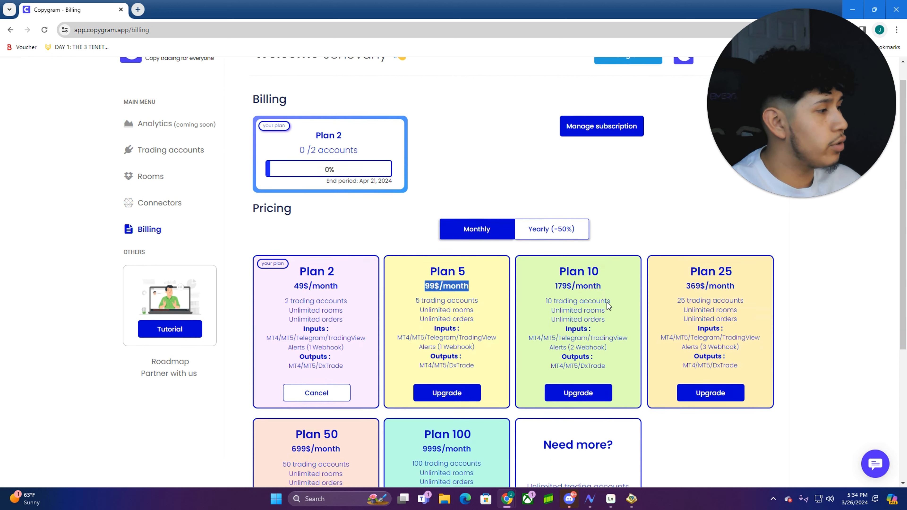
{"action": "scroll", "coordinate": [524, 372], "scroll_direction": "up", "scroll_amount": 3}
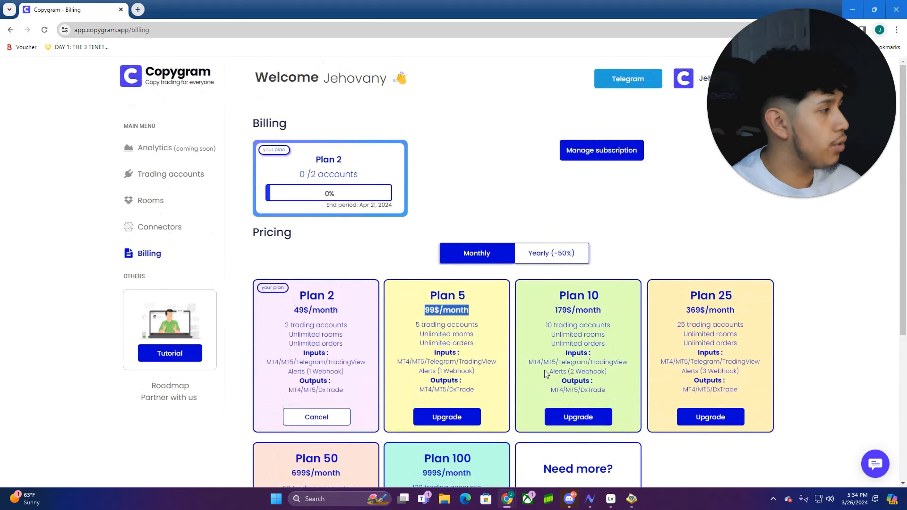
{"action": "left_click", "coordinate": [325, 341]}
{"action": "left_click_drag", "start_coordinate": [299, 299], "coordinate": [348, 308]}
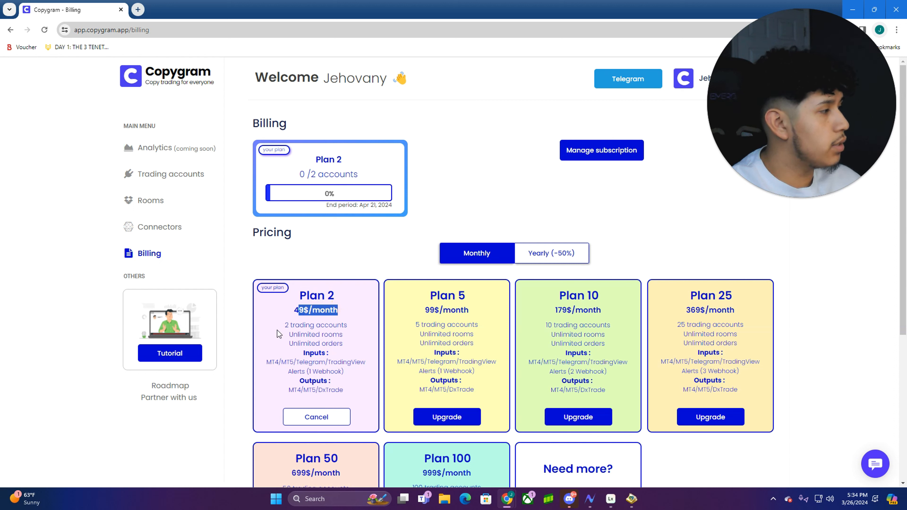
{"action": "left_click_drag", "start_coordinate": [284, 325], "coordinate": [366, 328]}
{"action": "left_click_drag", "start_coordinate": [288, 334], "coordinate": [344, 339]}
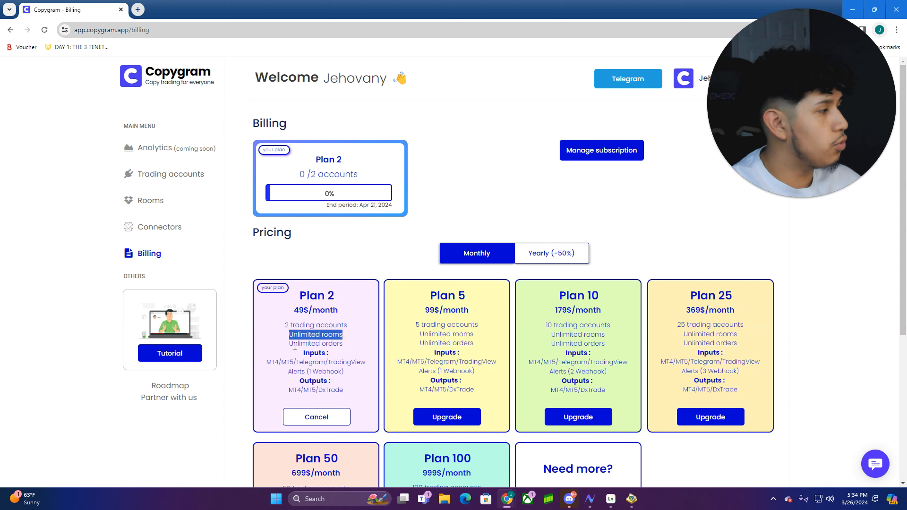
{"action": "left_click_drag", "start_coordinate": [288, 343], "coordinate": [342, 344]}
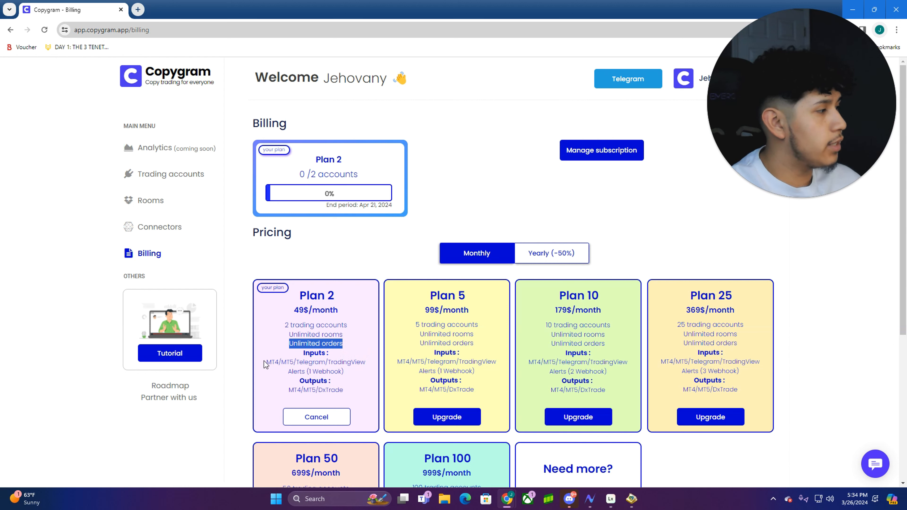
{"action": "left_click_drag", "start_coordinate": [265, 363], "coordinate": [356, 361]}
{"action": "left_click_drag", "start_coordinate": [288, 390], "coordinate": [341, 390]}
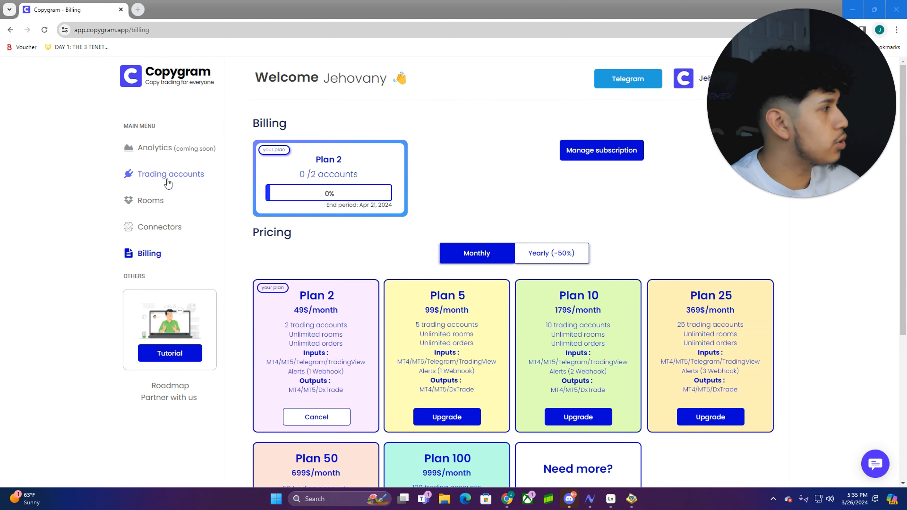
From Trading accounts, start a new account and settle on Metatrader 4 as the platform
{"action": "left_click", "coordinate": [154, 176]}
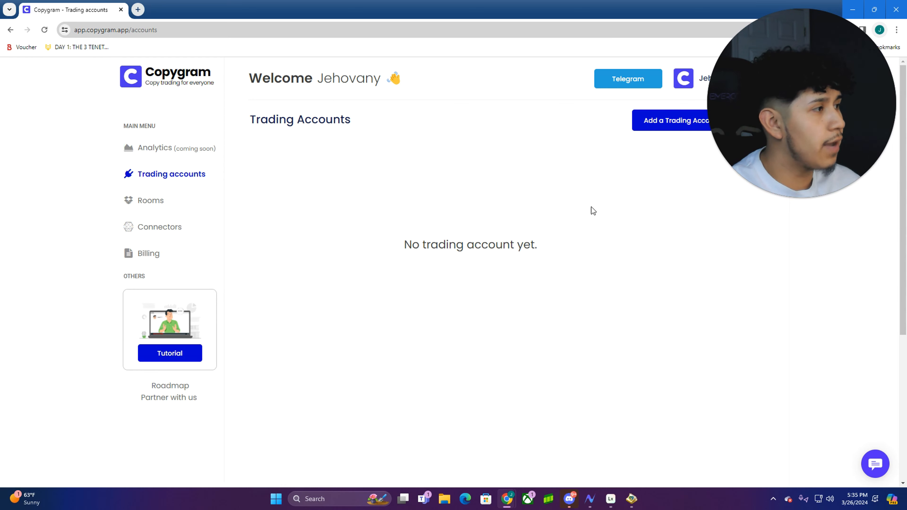
{"action": "left_click", "coordinate": [662, 124]}
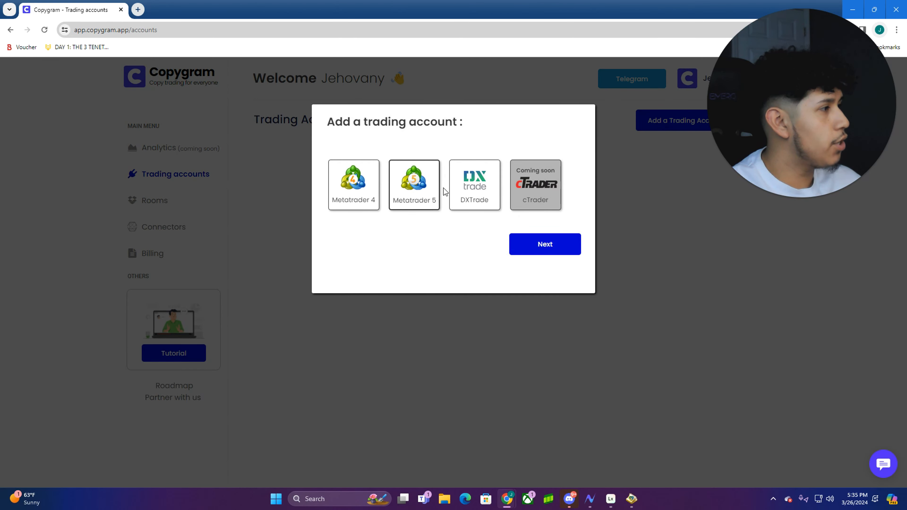
{"action": "left_click", "coordinate": [396, 194]}
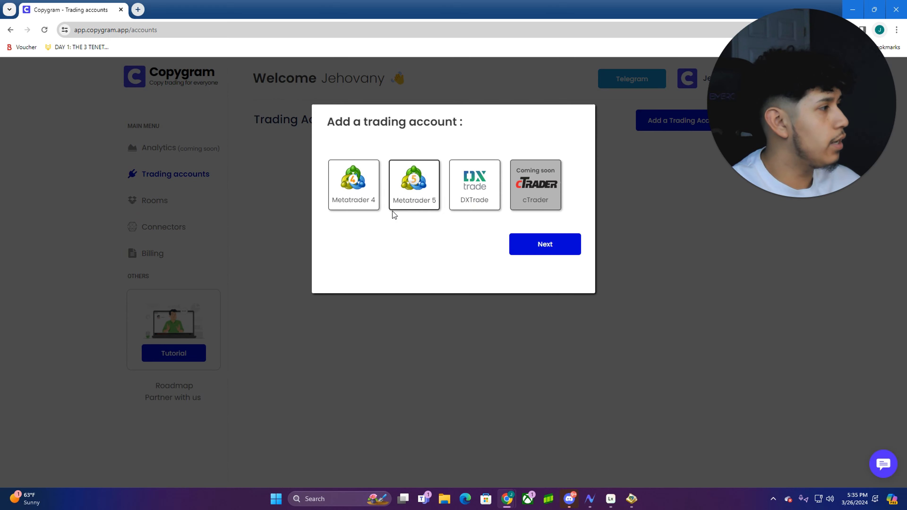
{"action": "left_click", "coordinate": [356, 196]}
{"action": "left_click", "coordinate": [397, 197]}
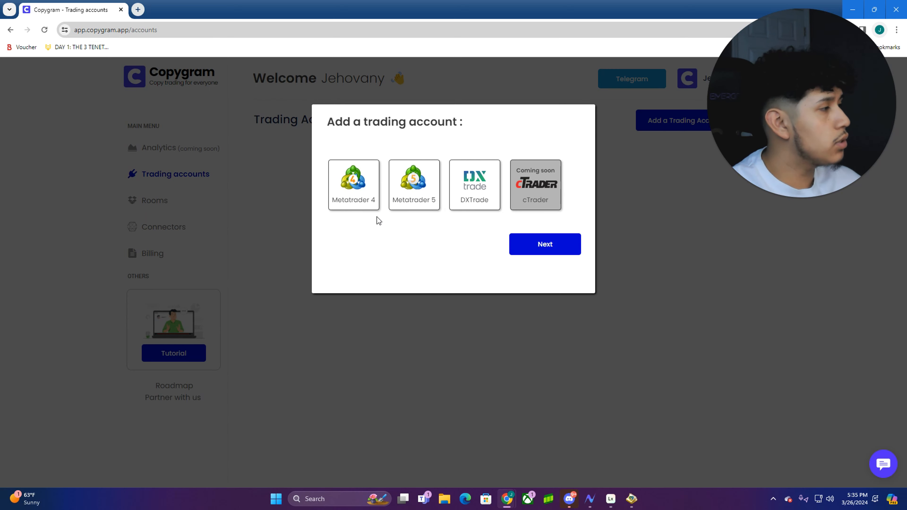
{"action": "left_click", "coordinate": [357, 192]}
Name the MT4 account 'YT VIDEO', enter its account number and save it
{"action": "left_click", "coordinate": [539, 244]}
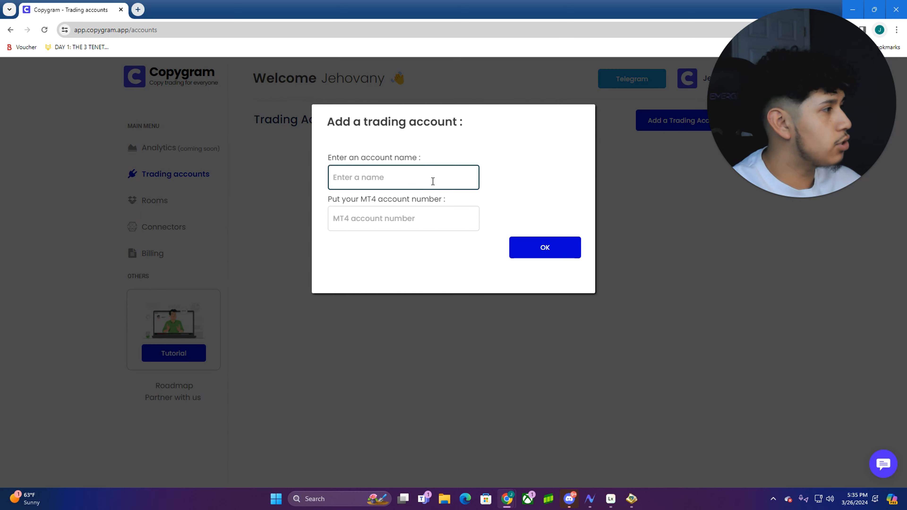
{"action": "left_click", "coordinate": [432, 182]}
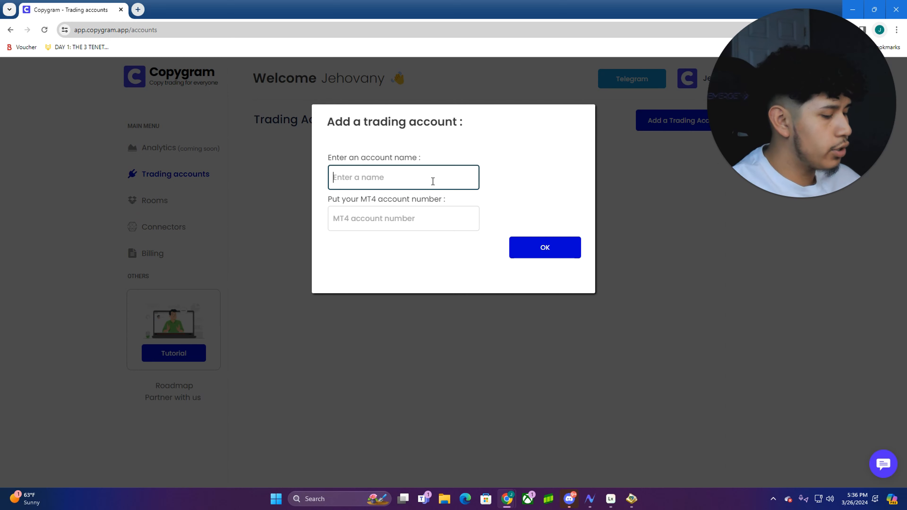
{"action": "type", "text": "YT"}
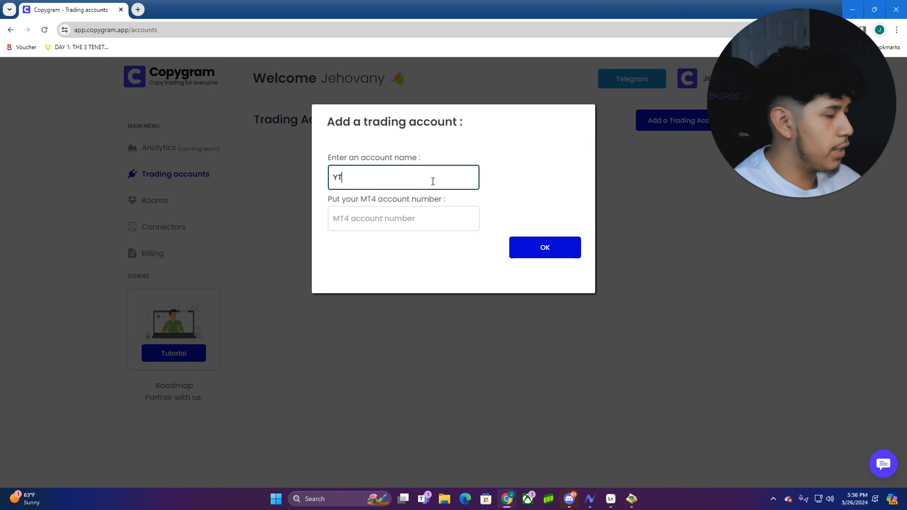
{"action": "type", "text": " VIDEO"}
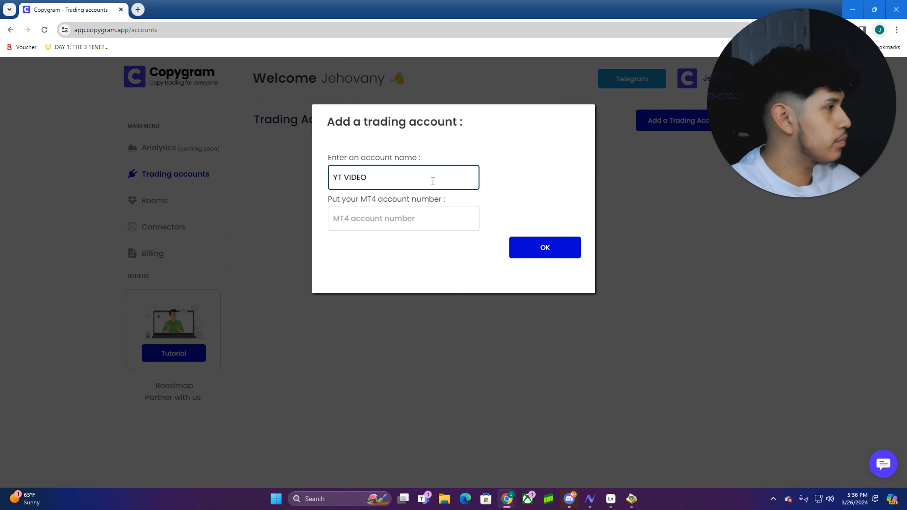
{"action": "left_click", "coordinate": [433, 217]}
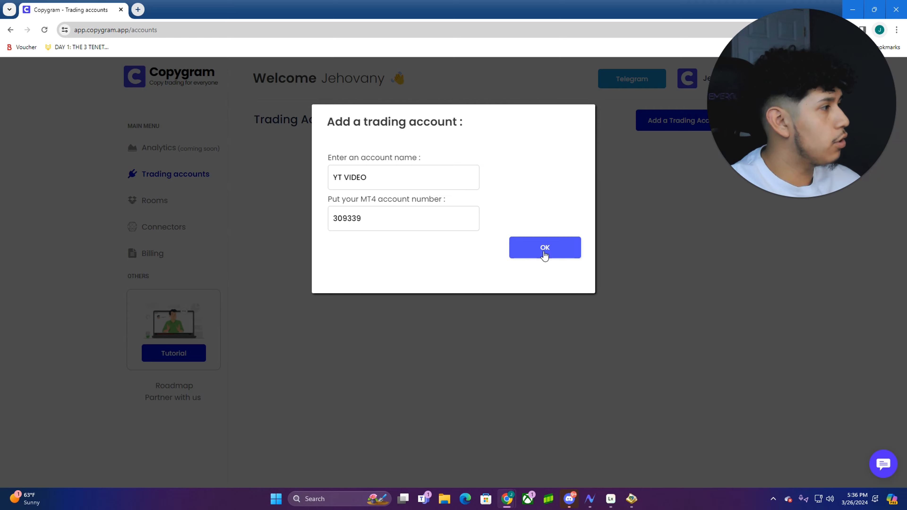
{"action": "left_click", "coordinate": [543, 250]}
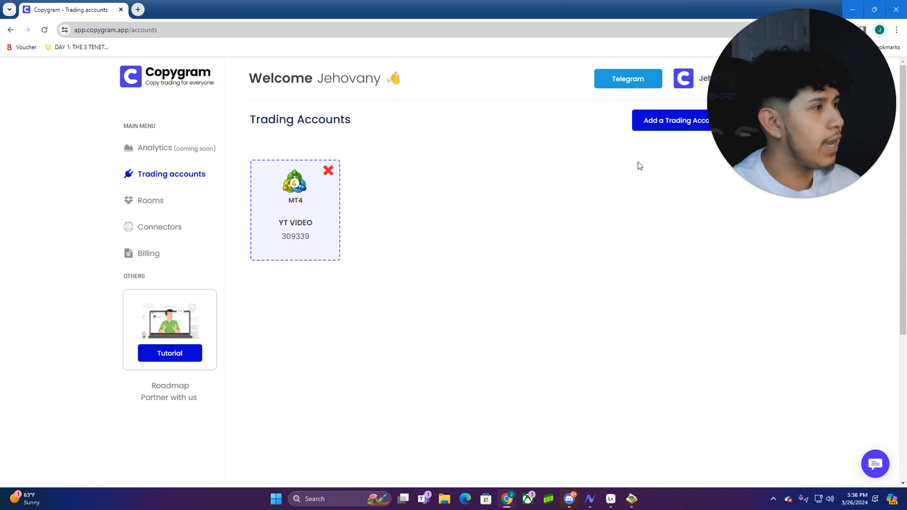
Start another trading account on DXTrade with SWAY MARKETS as the broker
{"action": "left_click", "coordinate": [651, 123]}
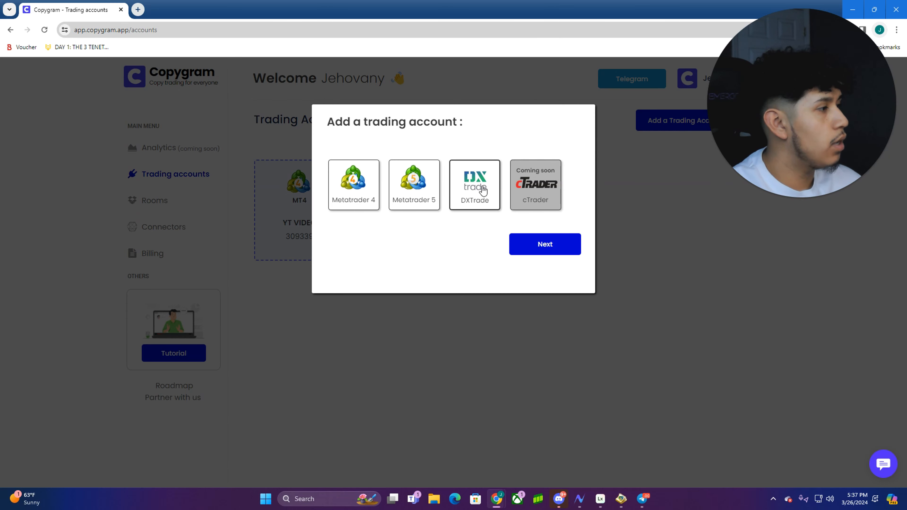
{"action": "left_click", "coordinate": [474, 190]}
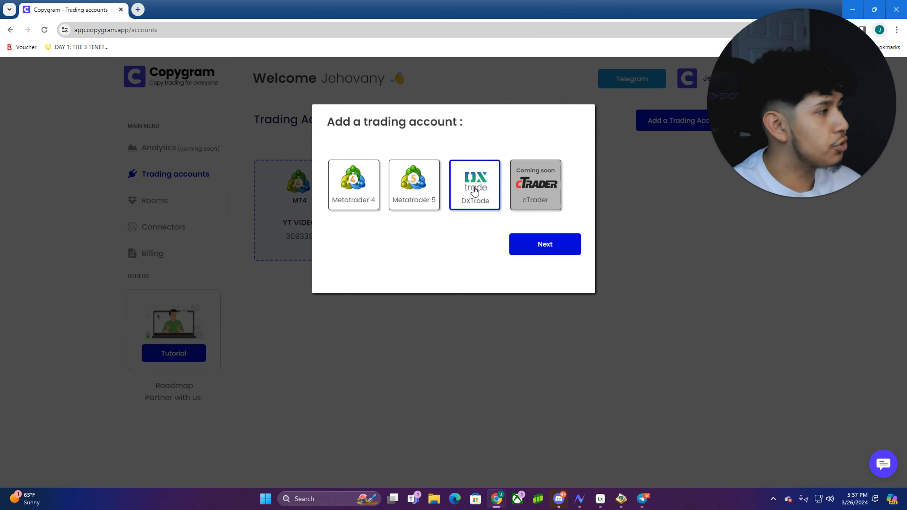
{"action": "left_click", "coordinate": [532, 245]}
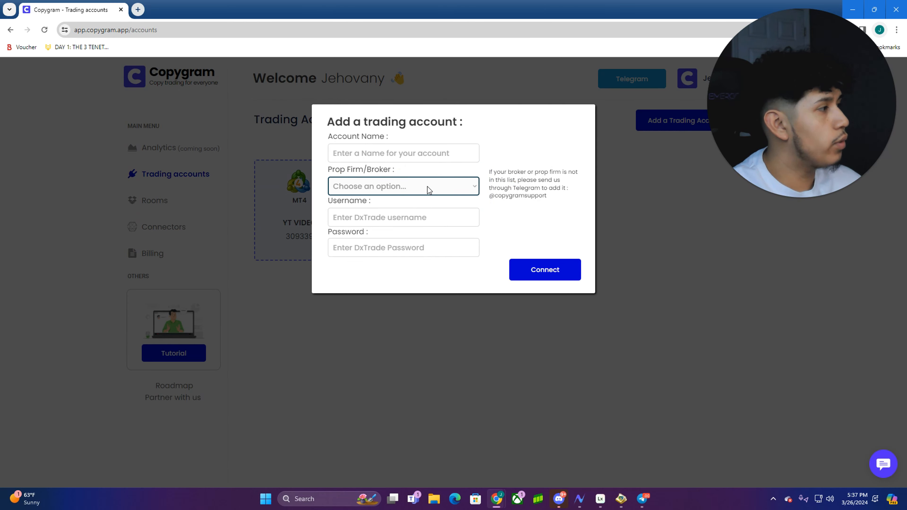
{"action": "left_click", "coordinate": [428, 186]}
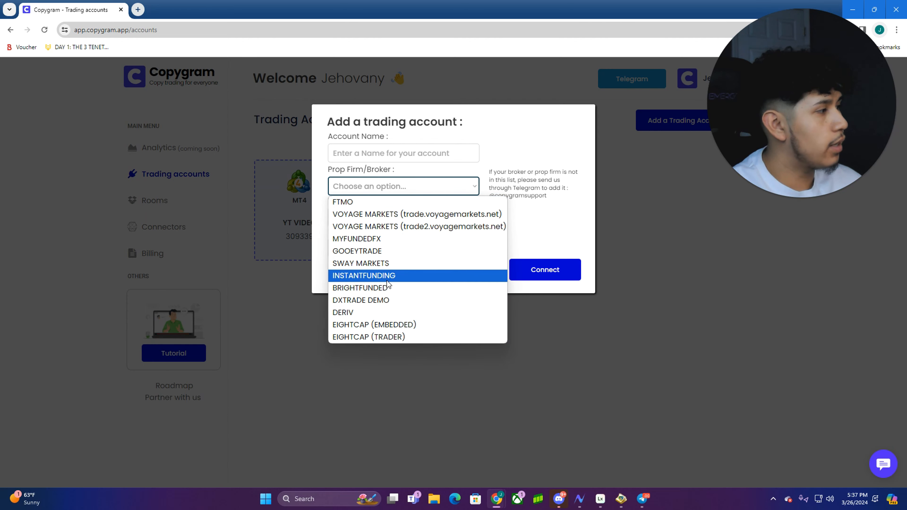
{"action": "left_click", "coordinate": [387, 267]}
Name the account 'YT VIDEO 2', keep SWAY MARKETS, and go to the DxTrade username entry
{"action": "left_click", "coordinate": [414, 156]}
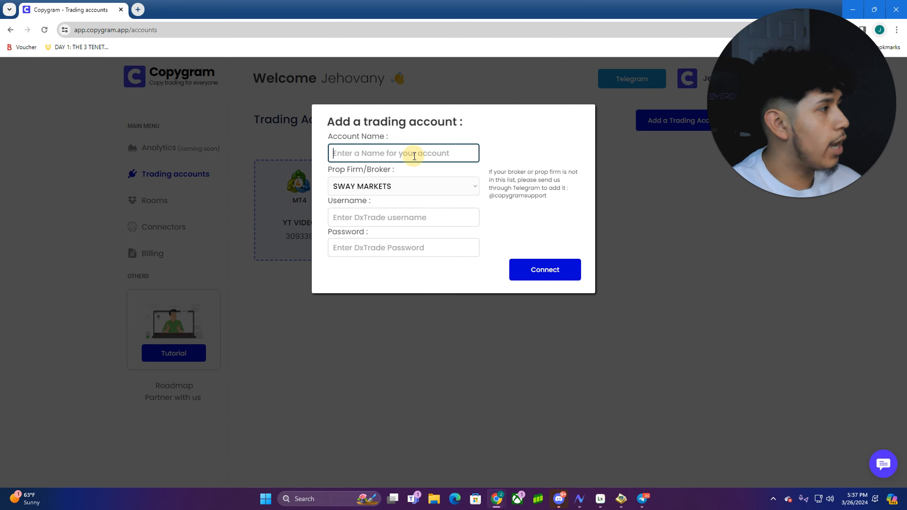
{"action": "type", "text": "Y"}
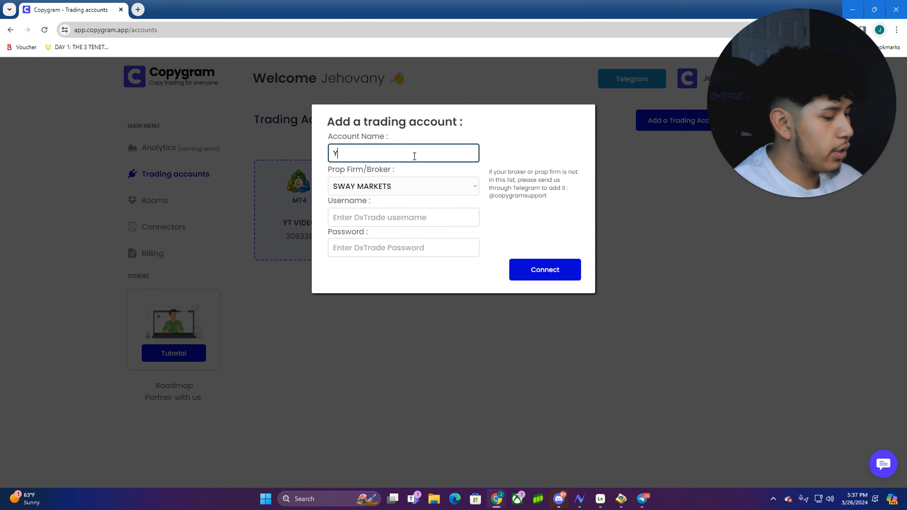
{"action": "type", "text": "T VIDEO "}
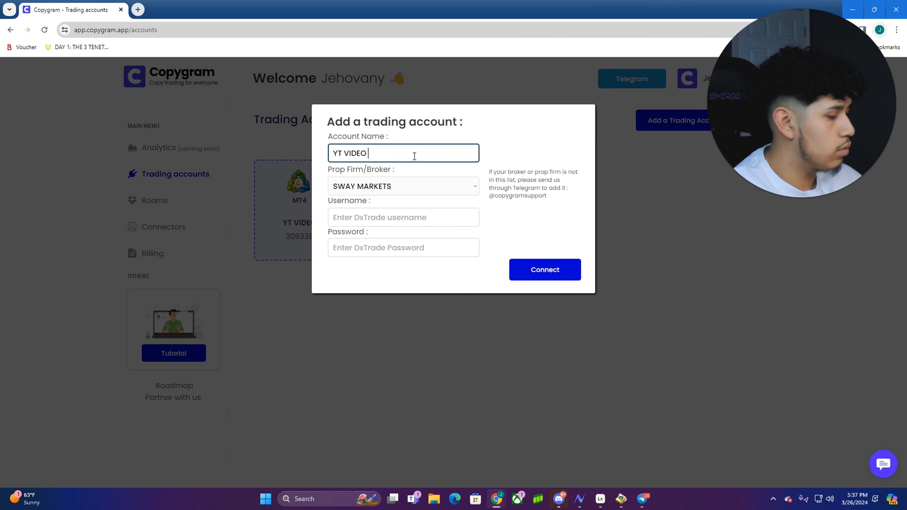
{"action": "type", "text": "2"}
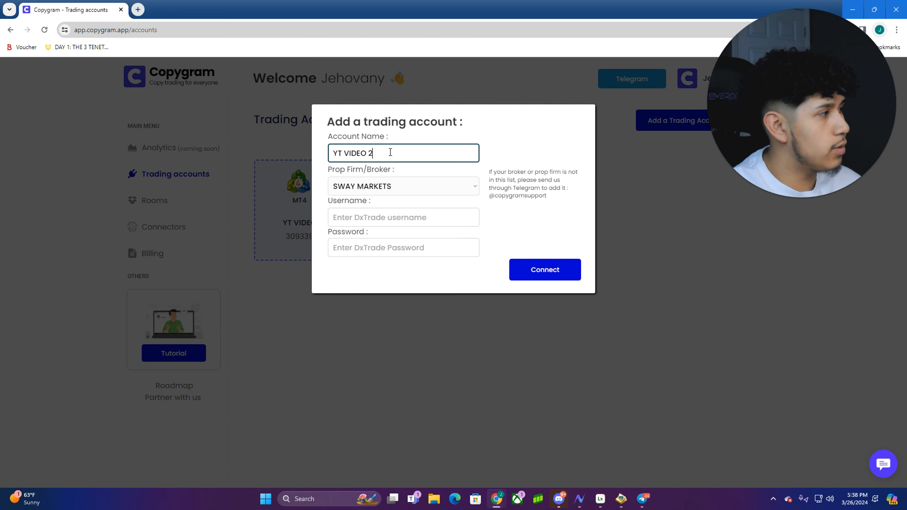
{"action": "left_click", "coordinate": [399, 222]}
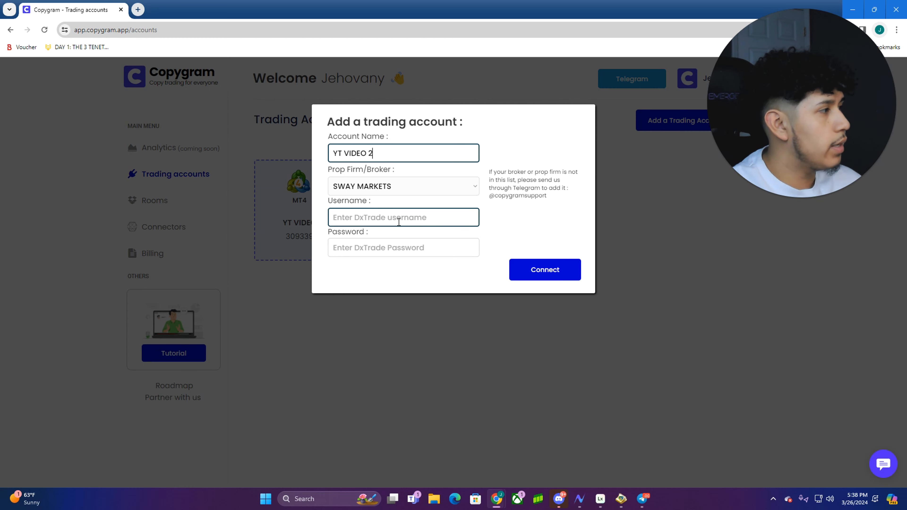
{"action": "left_click", "coordinate": [357, 217]}
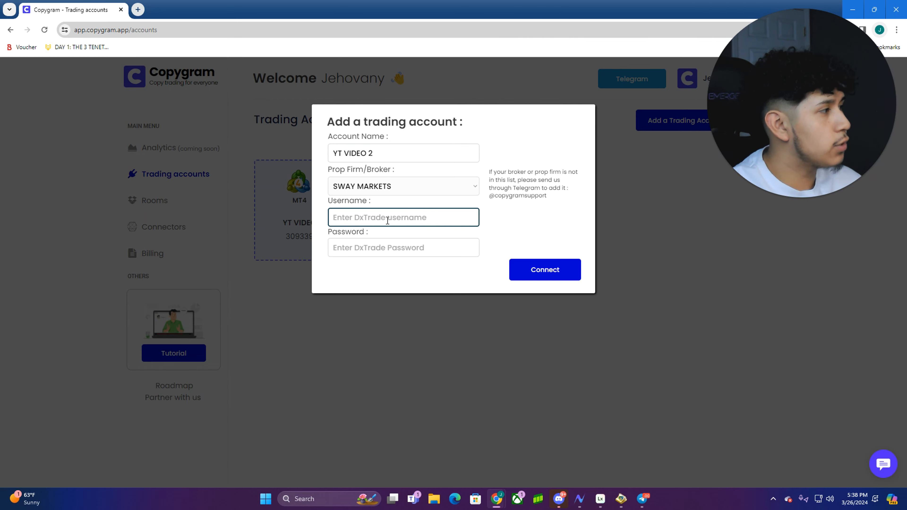
{"action": "left_click", "coordinate": [385, 193]}
{"action": "left_click", "coordinate": [401, 190]}
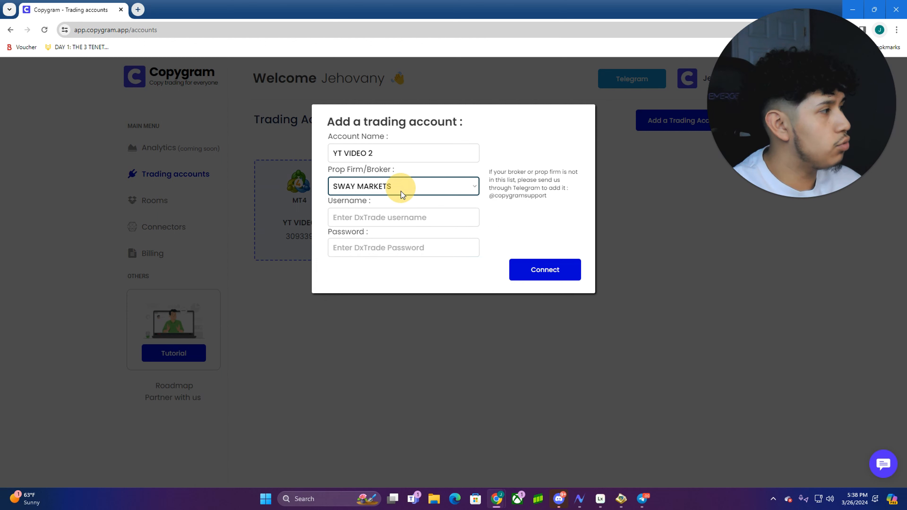
{"action": "left_click", "coordinate": [410, 217]}
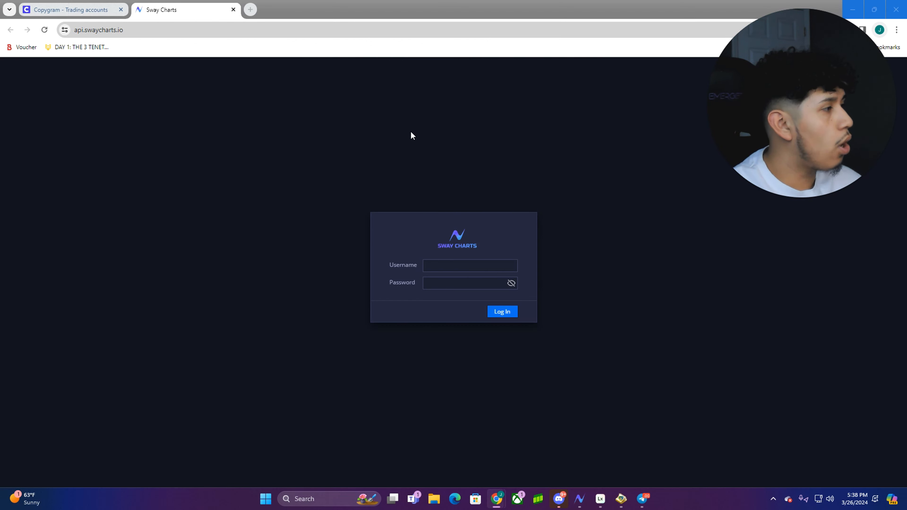
Use the Sway Charts username field, then close that tab to return to Copygram's form
{"action": "left_click", "coordinate": [474, 264]}
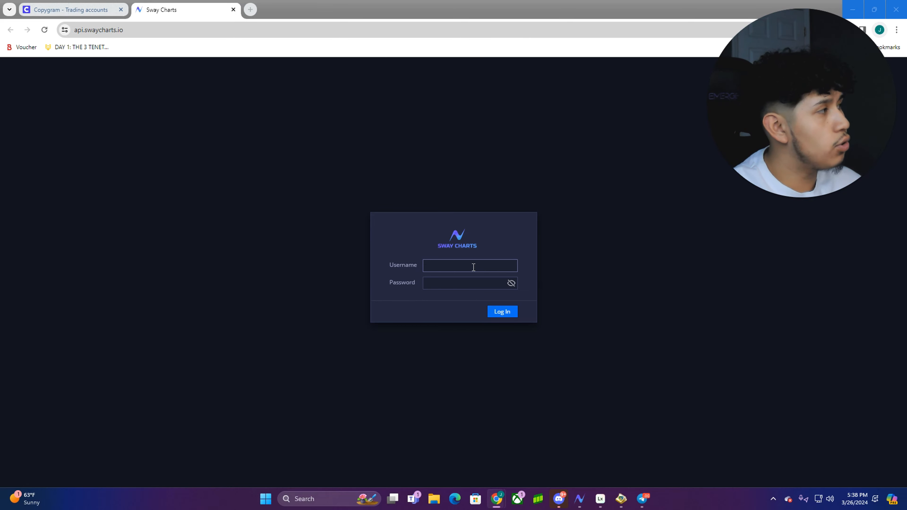
{"action": "left_click", "coordinate": [465, 267]}
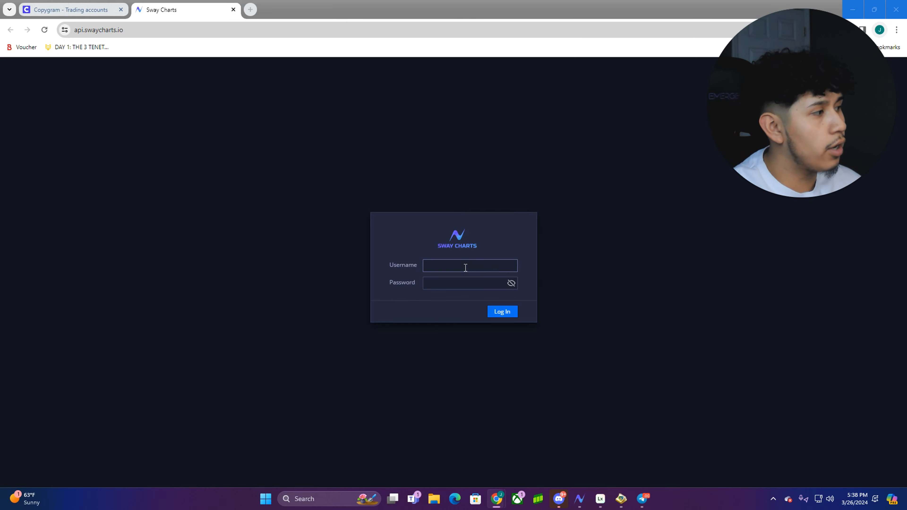
{"action": "key", "text": "ctrl+w"}
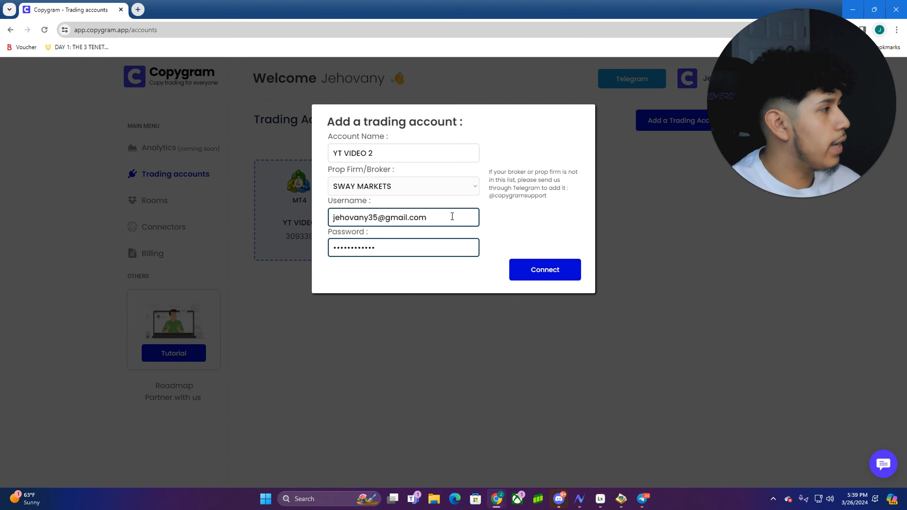
{"action": "left_click", "coordinate": [551, 273]}
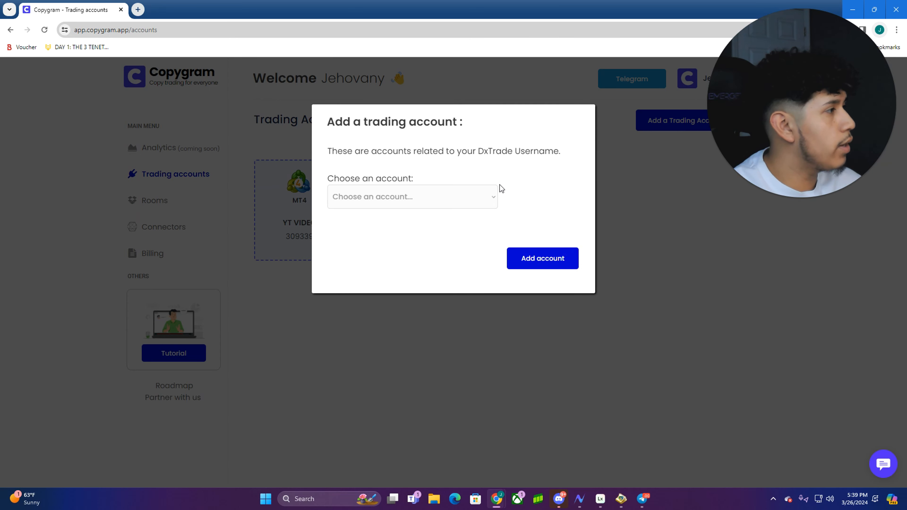
{"action": "left_click", "coordinate": [493, 196]}
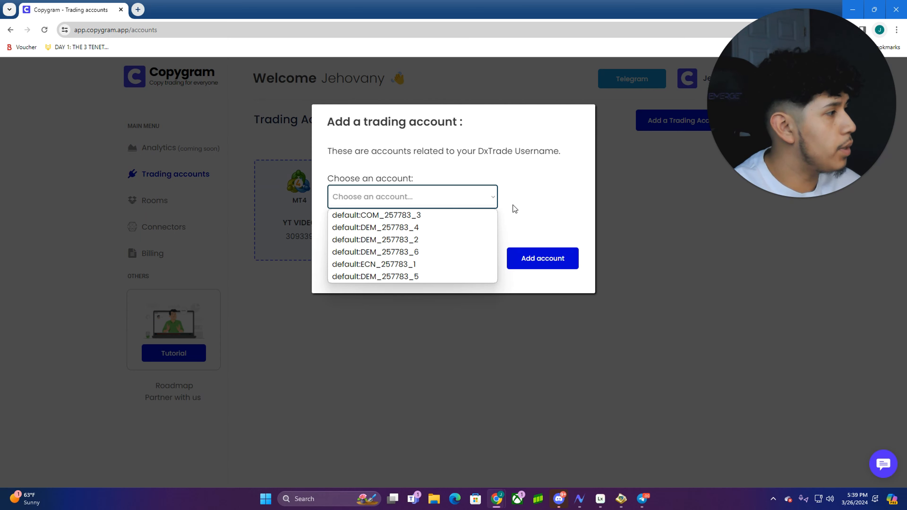
{"action": "left_click", "coordinate": [433, 249]}
{"action": "left_click", "coordinate": [540, 257]}
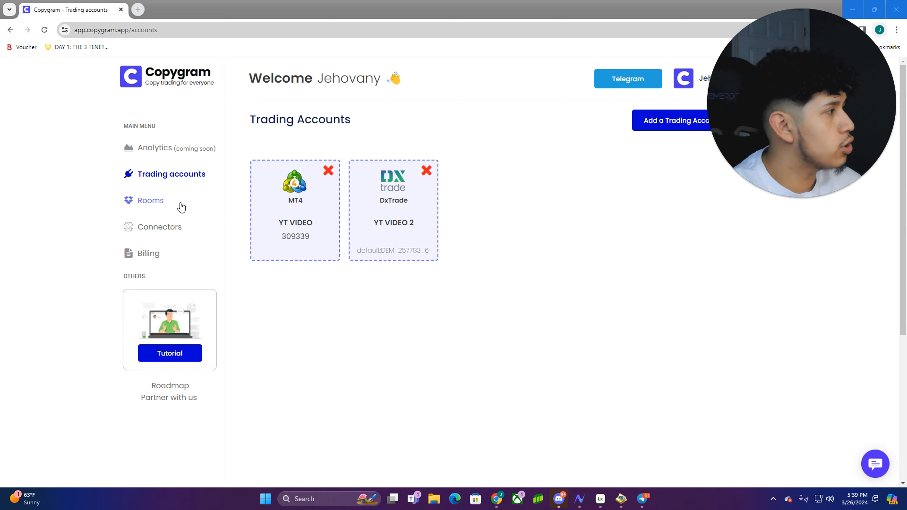
Create a room named 'Jeos room' from the Rooms page
{"action": "left_click", "coordinate": [147, 204]}
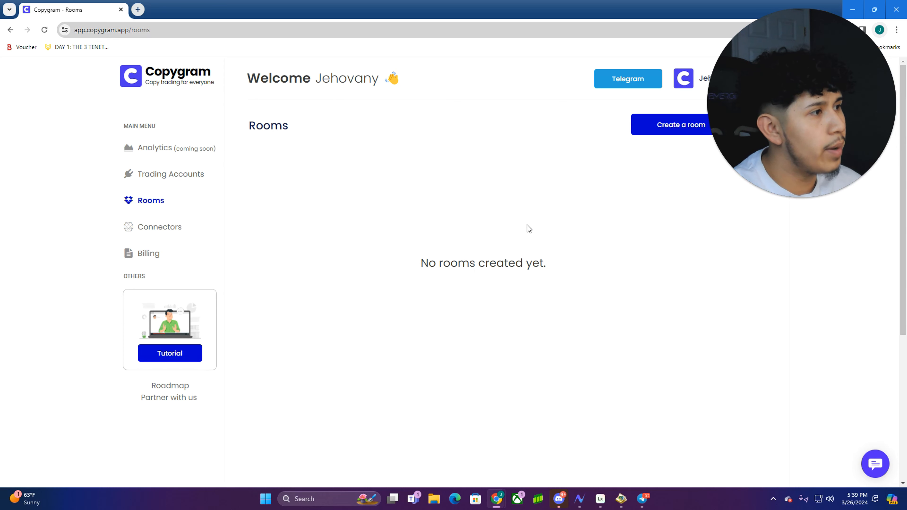
{"action": "left_click", "coordinate": [664, 126]}
{"action": "left_click", "coordinate": [432, 153]}
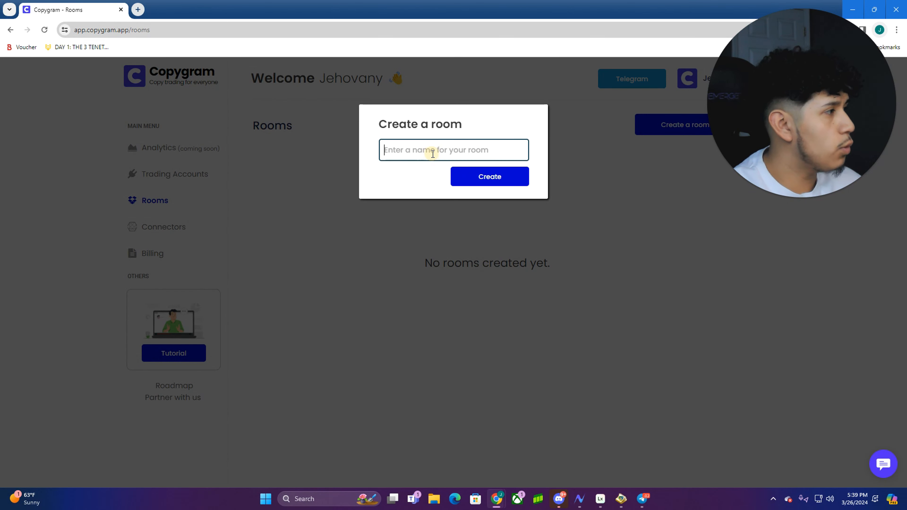
{"action": "type", "text": "Jeos ro"}
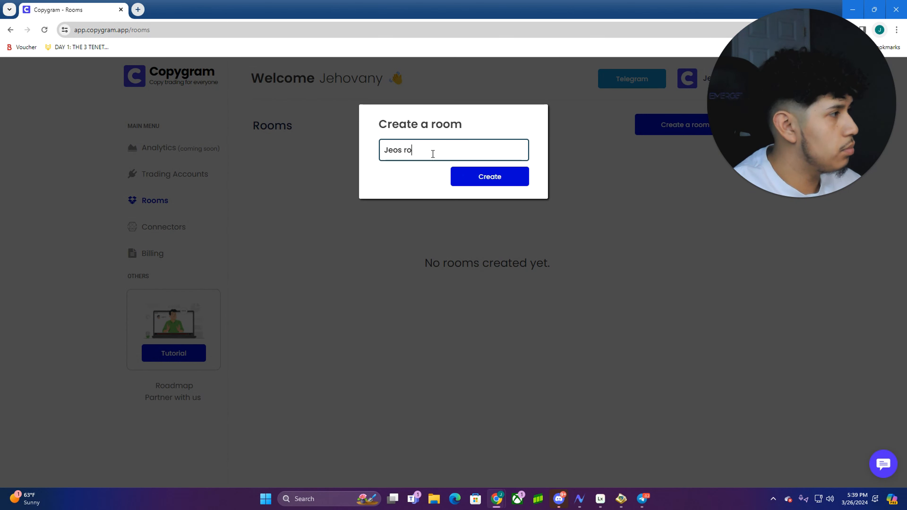
{"action": "type", "text": "om"}
{"action": "key", "text": "Return"}
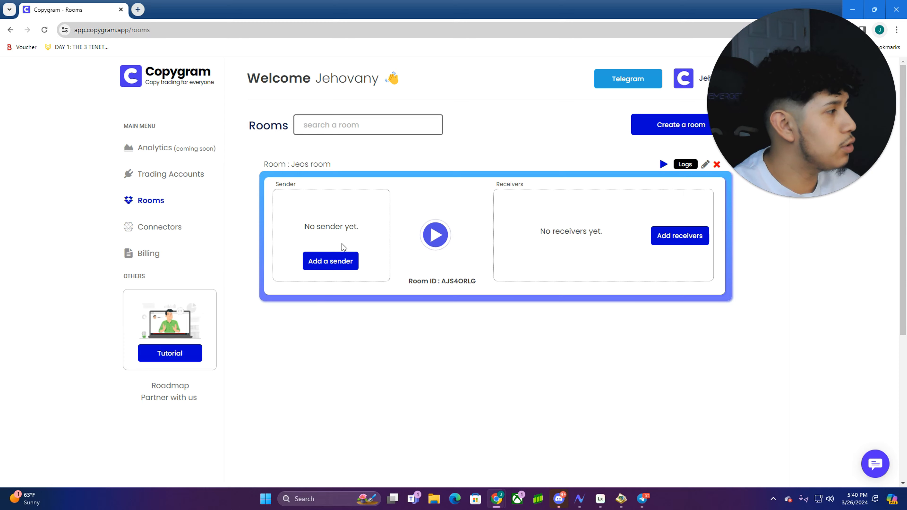
Set trading account YT VIDEO as Jeos room's sender
{"action": "left_click", "coordinate": [343, 260]}
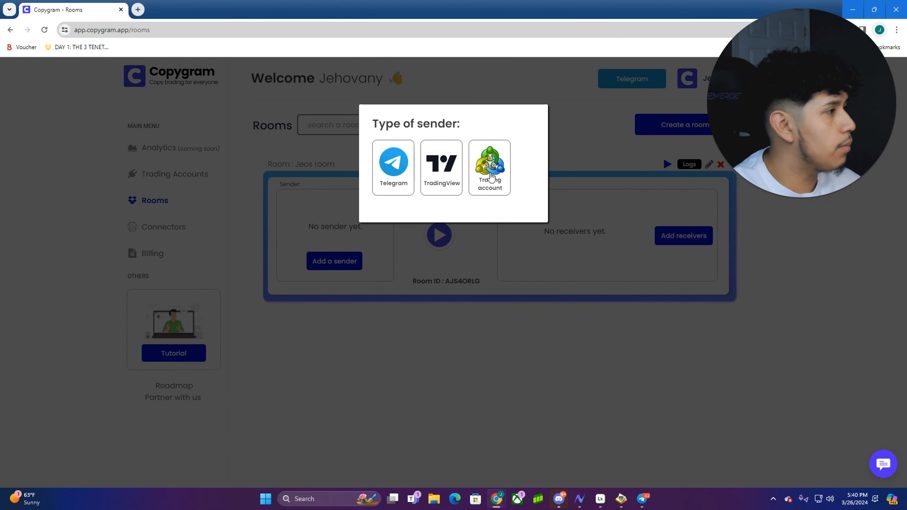
{"action": "left_click", "coordinate": [489, 178]}
{"action": "left_click", "coordinate": [482, 148]}
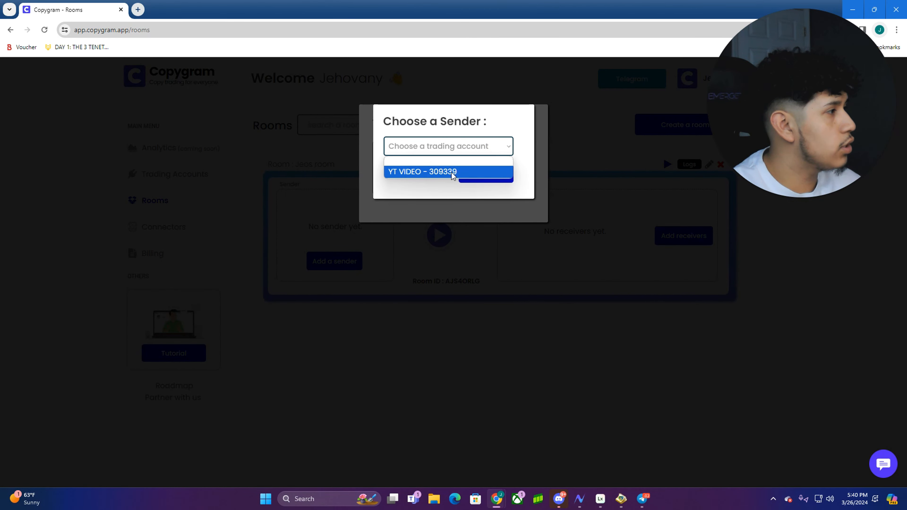
{"action": "left_click", "coordinate": [450, 172]}
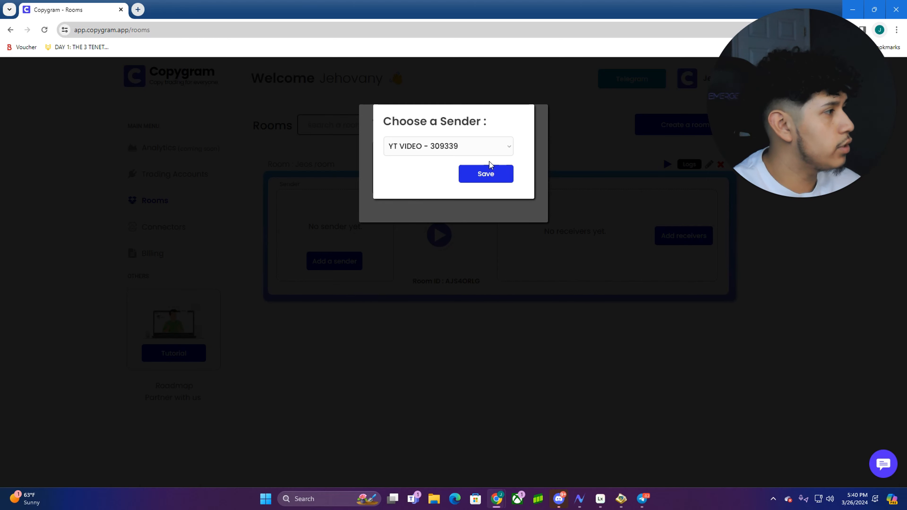
{"action": "left_click", "coordinate": [490, 177]}
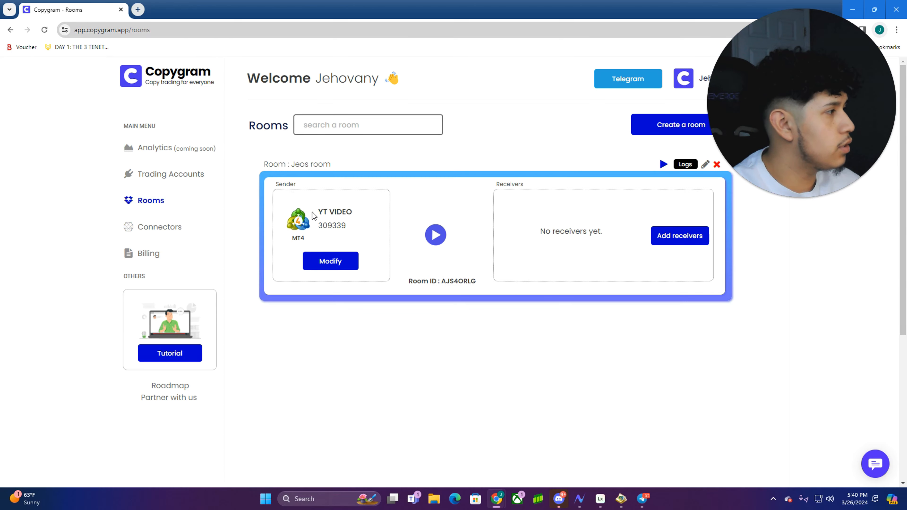
Add YT VIDEO 2 as the room's receiver and show all receivers
{"action": "left_click", "coordinate": [680, 237]}
{"action": "left_click", "coordinate": [578, 123]}
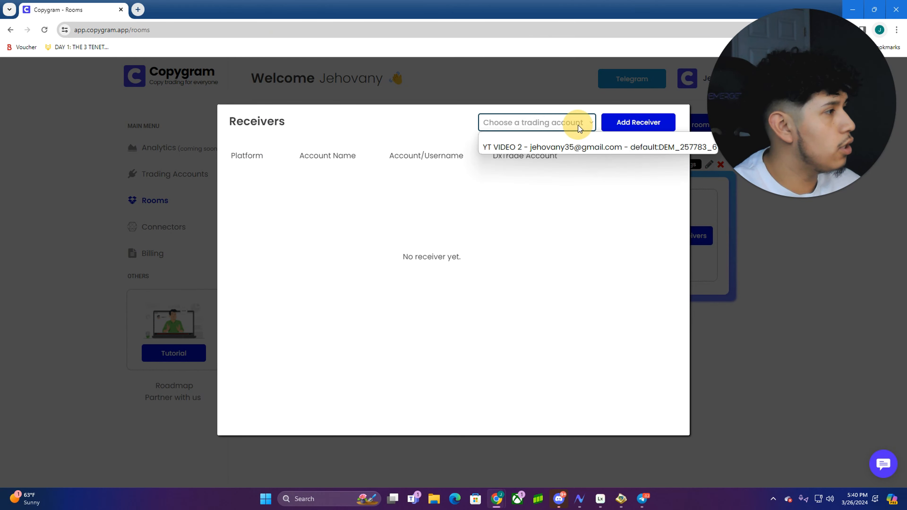
{"action": "left_click", "coordinate": [552, 147]}
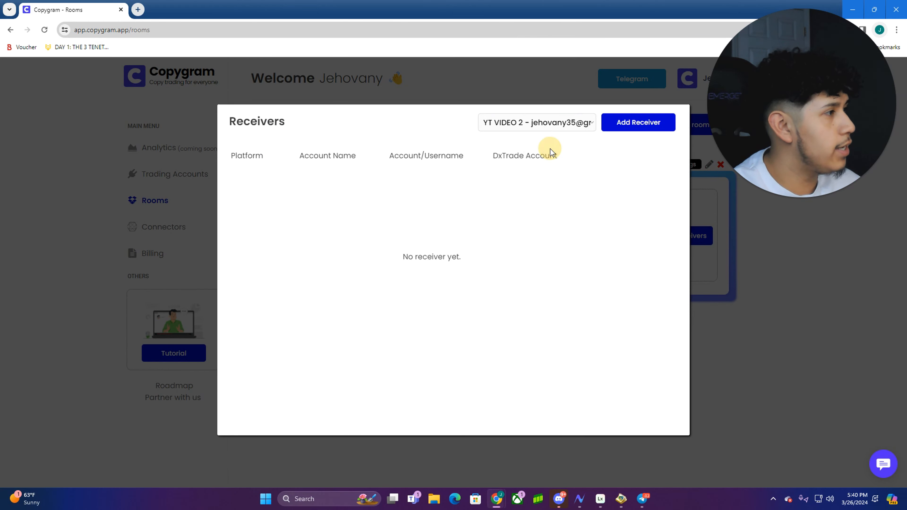
{"action": "left_click", "coordinate": [634, 132]}
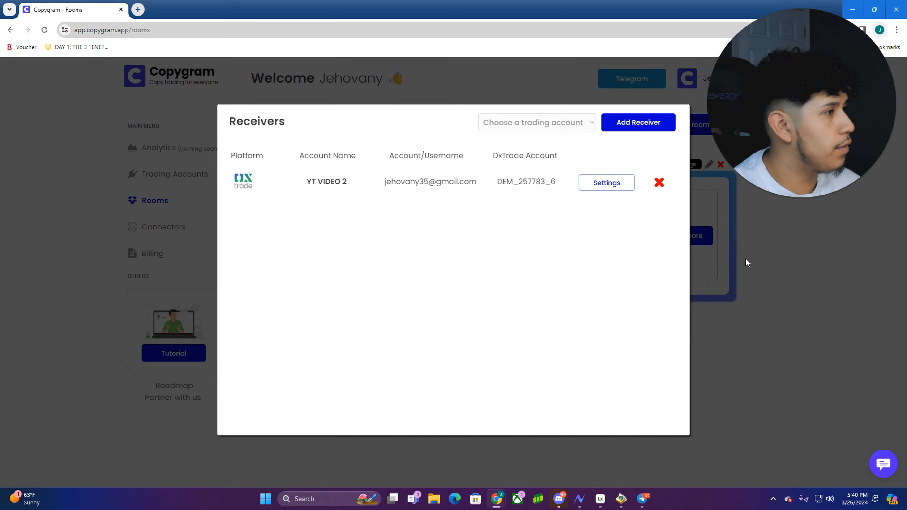
{"action": "left_click", "coordinate": [777, 271]}
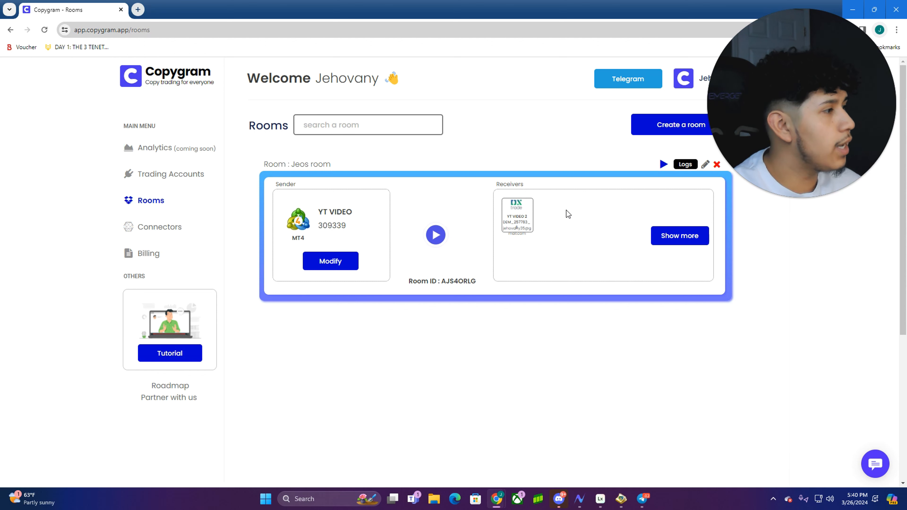
{"action": "left_click", "coordinate": [684, 238]}
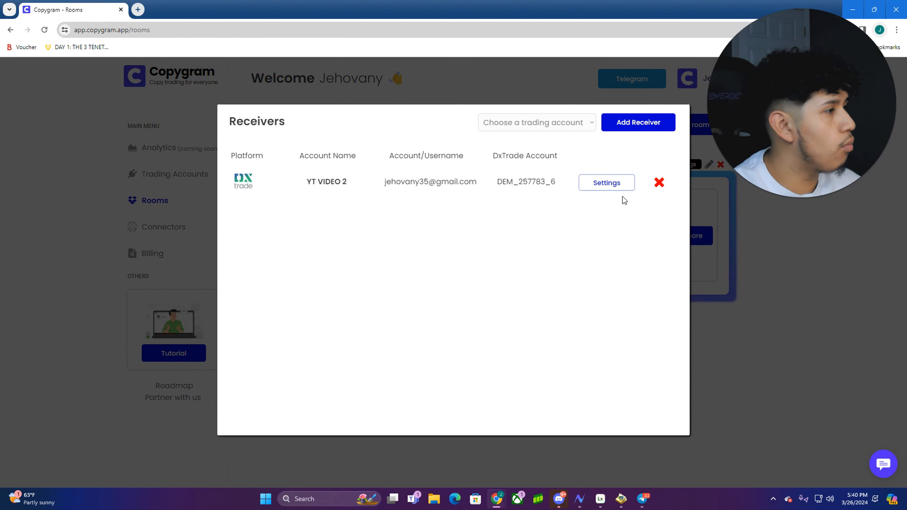
Set YT VIDEO 2's money management to MM from Room (Multiplier) at 0.60
{"action": "left_click", "coordinate": [612, 184]}
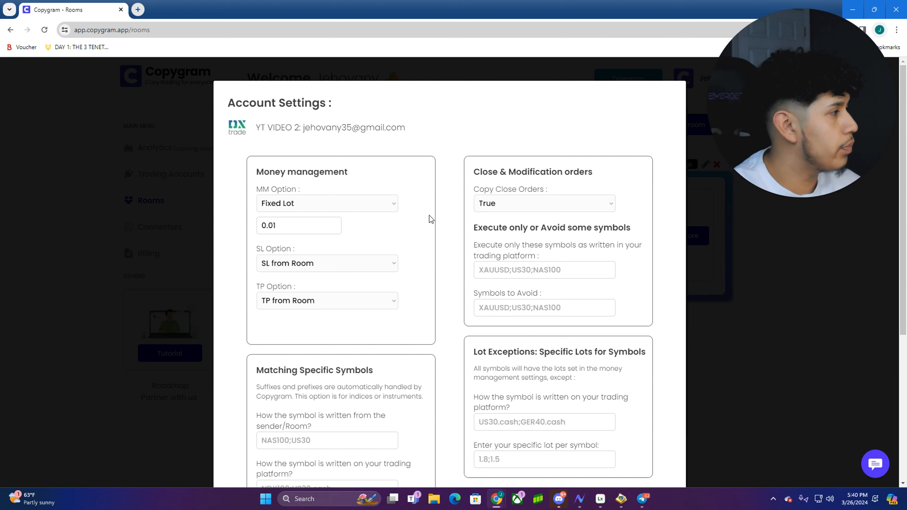
{"action": "left_click", "coordinate": [393, 208]}
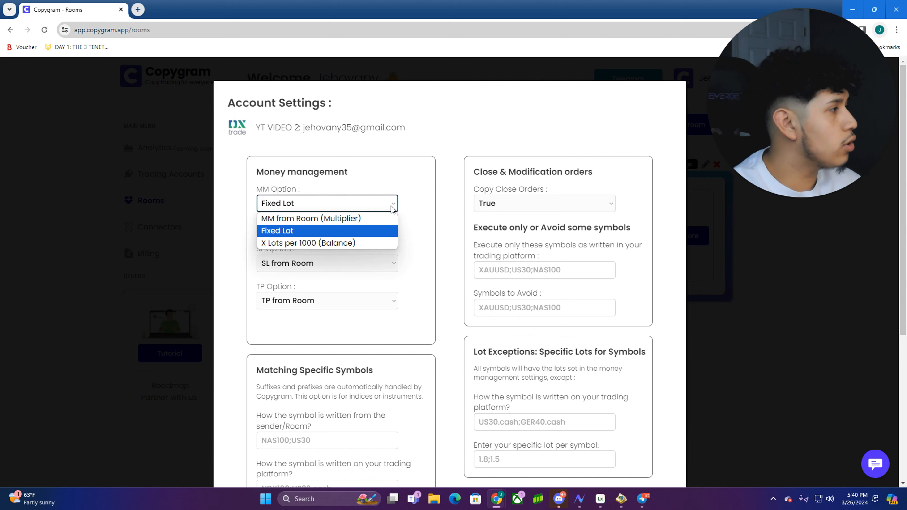
{"action": "left_click", "coordinate": [371, 219]}
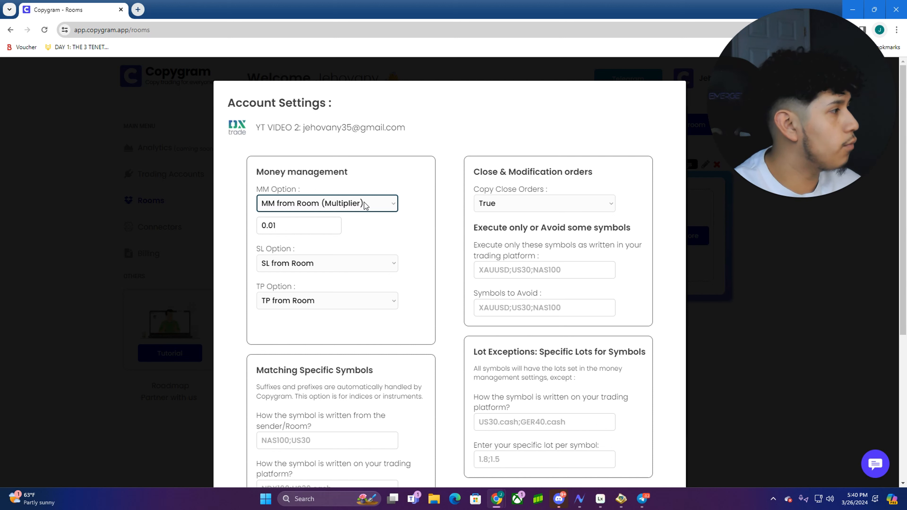
{"action": "left_click", "coordinate": [324, 222]}
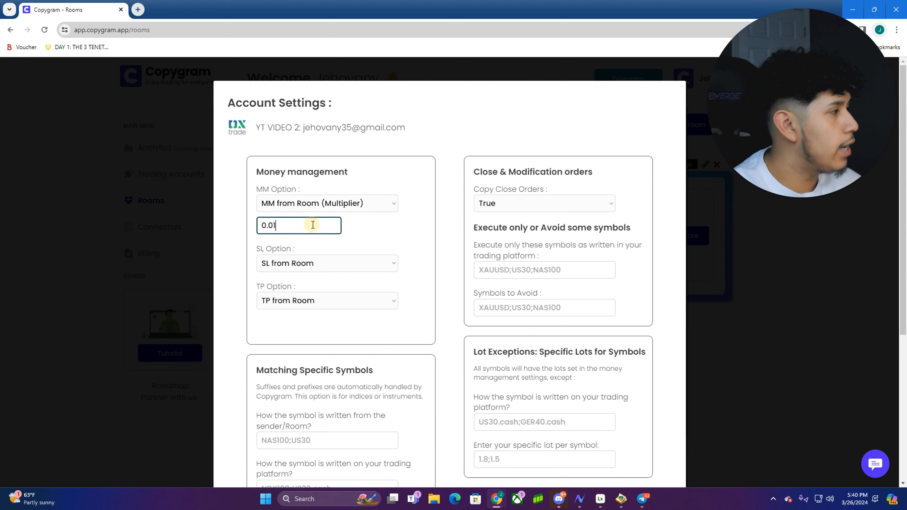
{"action": "key", "text": "BackSpace"}
{"action": "key", "text": "BackSpace"}
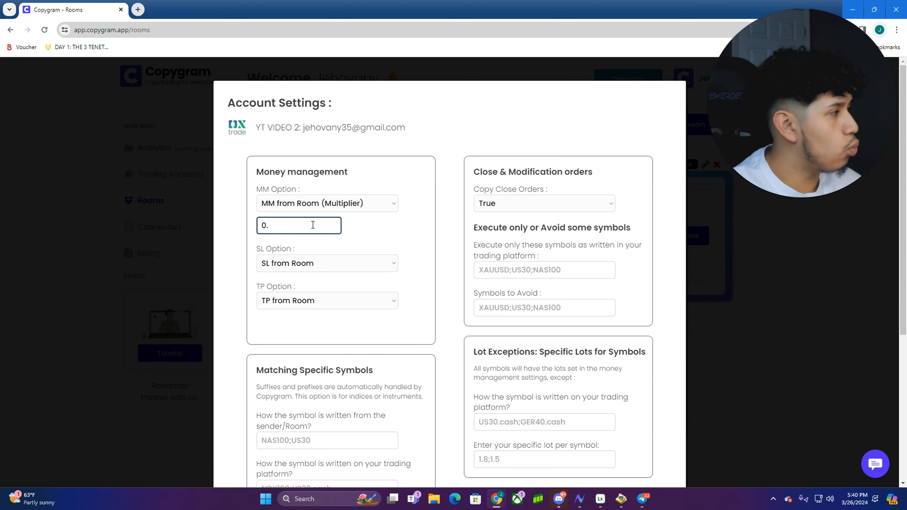
{"action": "type", "text": "60"}
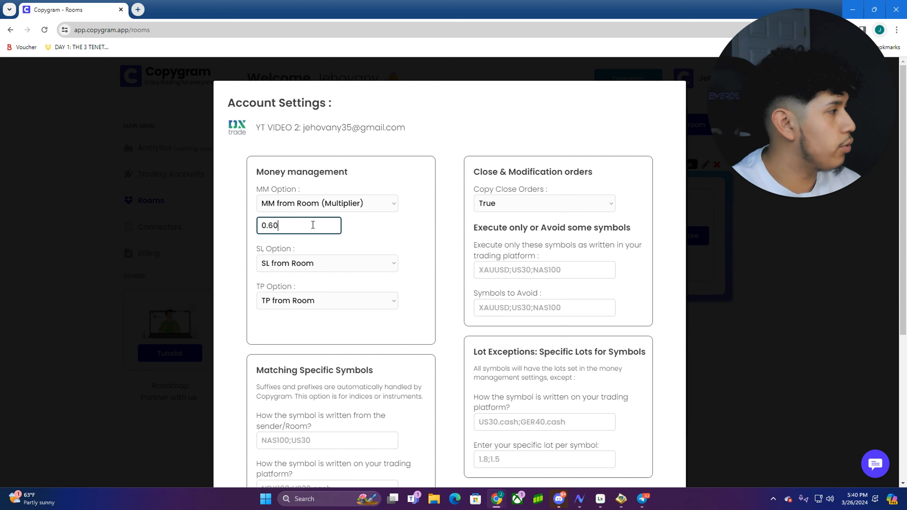
Try the stop-loss options, settle on SL from Room, and keep Copy Close Orders True
{"action": "left_click", "coordinate": [385, 265]}
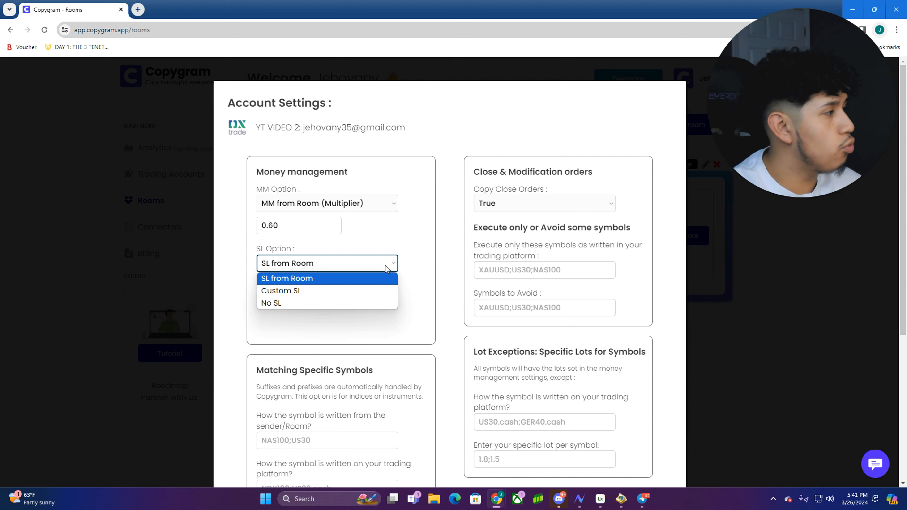
{"action": "left_click", "coordinate": [386, 266]}
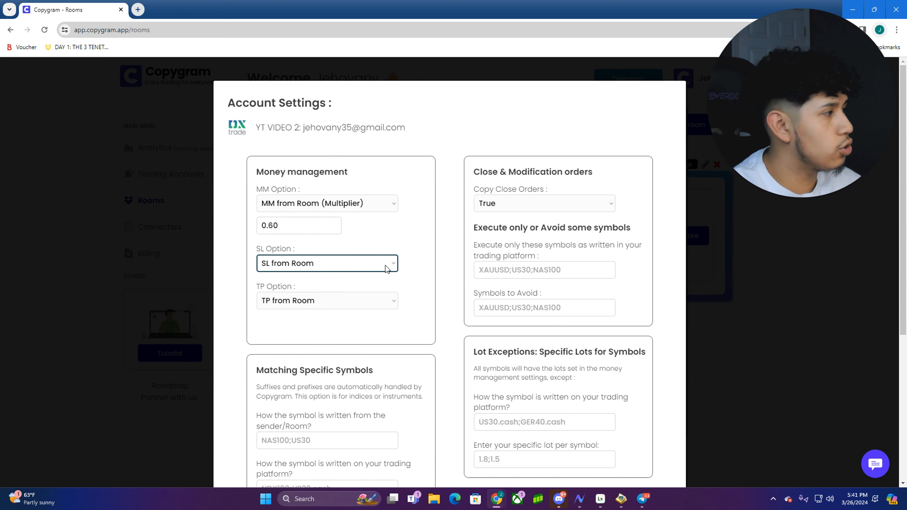
{"action": "left_click", "coordinate": [324, 261]}
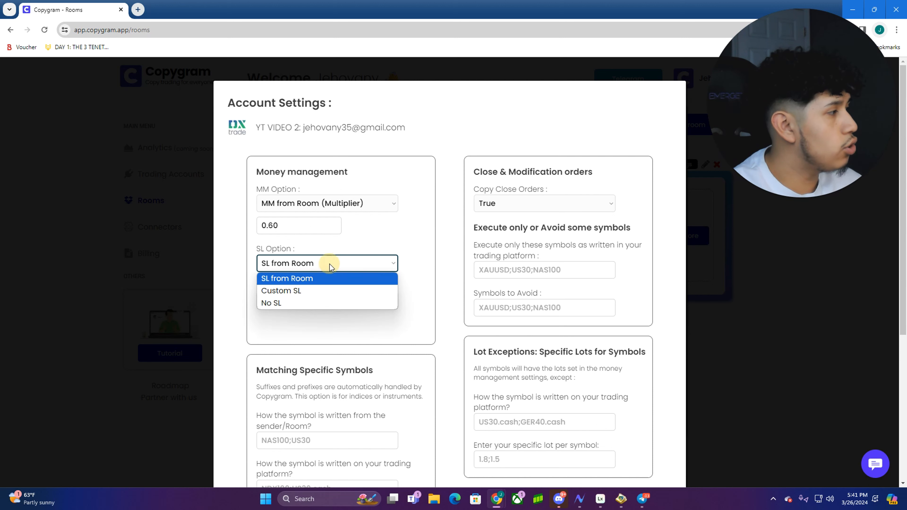
{"action": "left_click", "coordinate": [317, 291]}
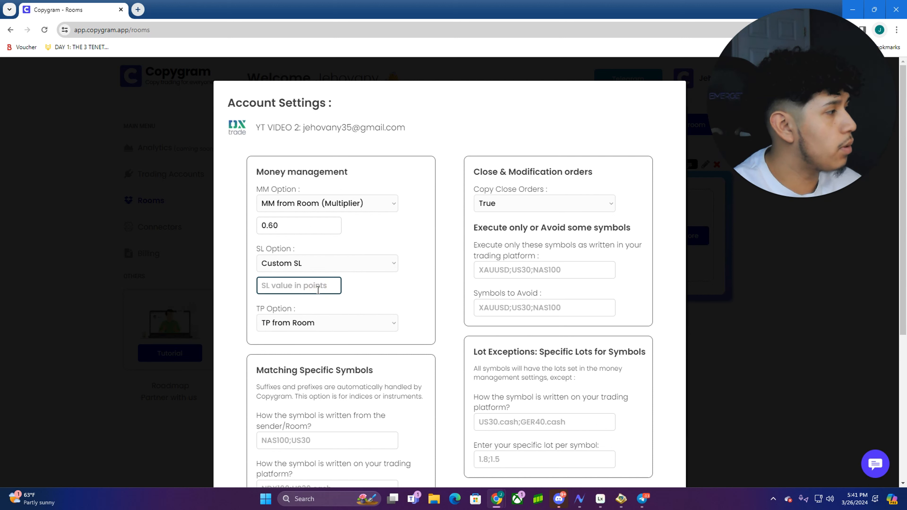
{"action": "left_click", "coordinate": [324, 263]}
{"action": "left_click", "coordinate": [321, 303]}
{"action": "left_click", "coordinate": [336, 263]}
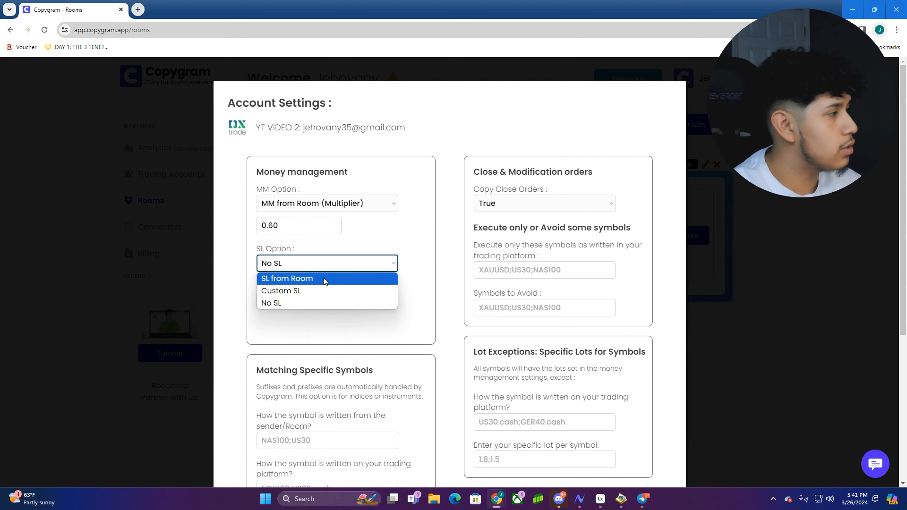
{"action": "left_click", "coordinate": [323, 279]}
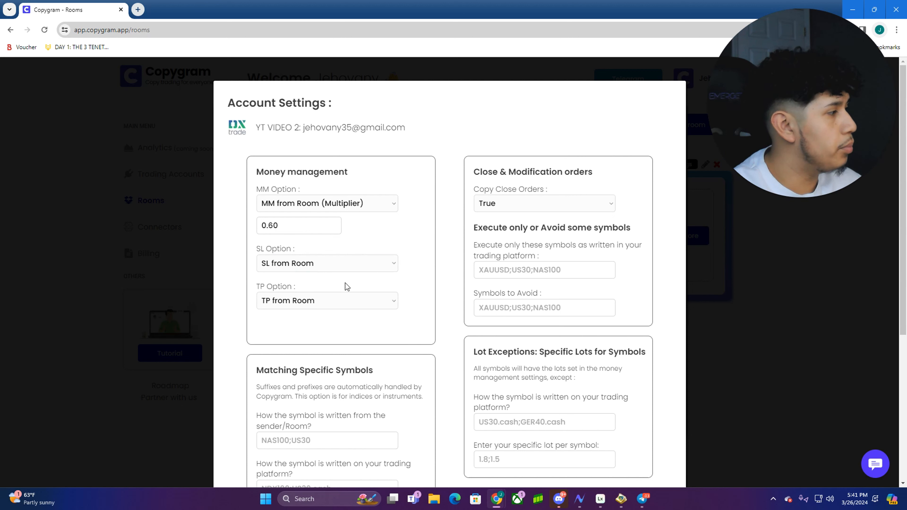
{"action": "left_click", "coordinate": [550, 206]}
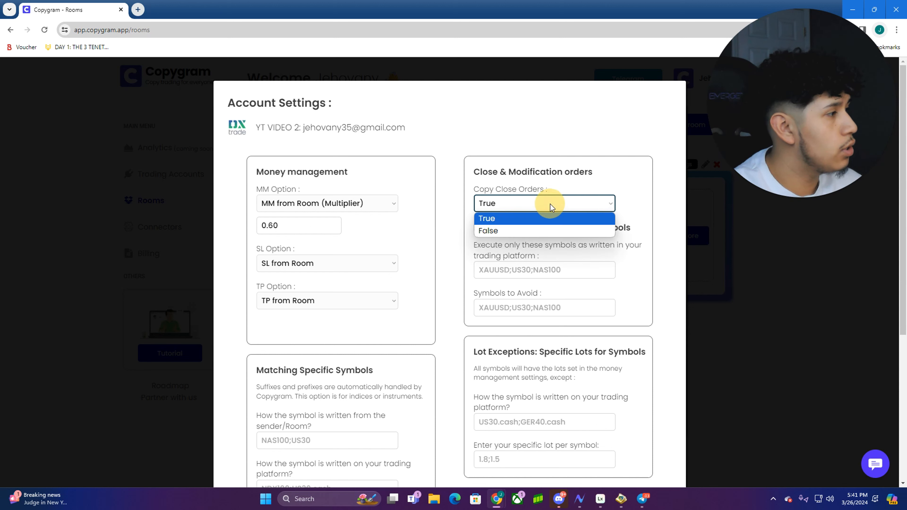
{"action": "left_click", "coordinate": [541, 221]}
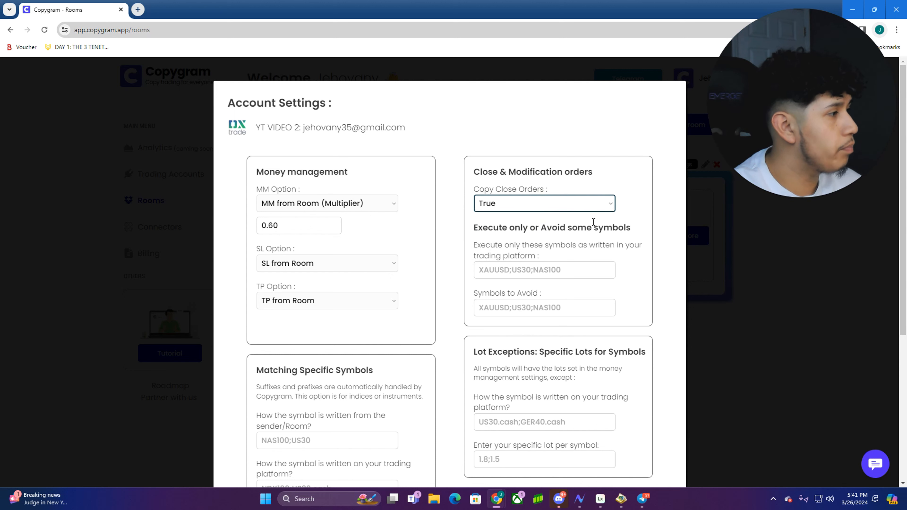
{"action": "left_click", "coordinate": [553, 271]}
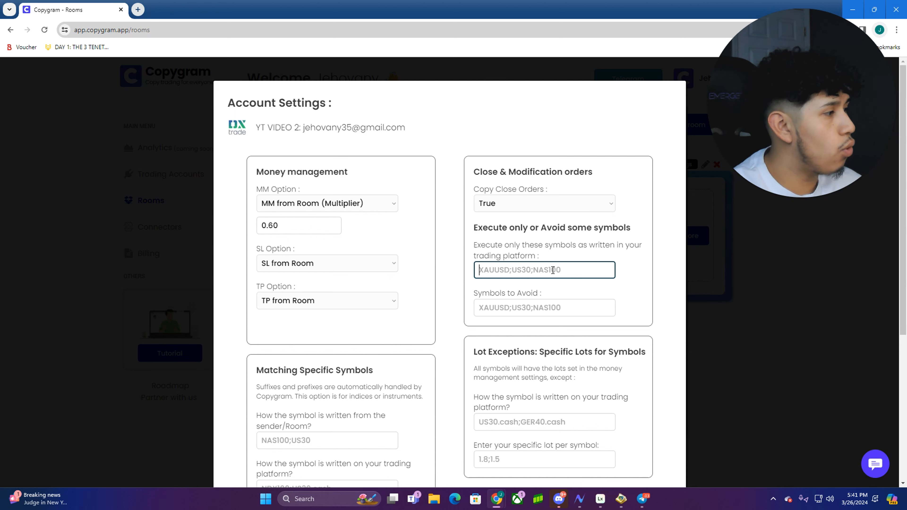
Try GBPUSD, NAS100 and NDX100 in the symbol filter and mapping fields
{"action": "left_click", "coordinate": [551, 308]}
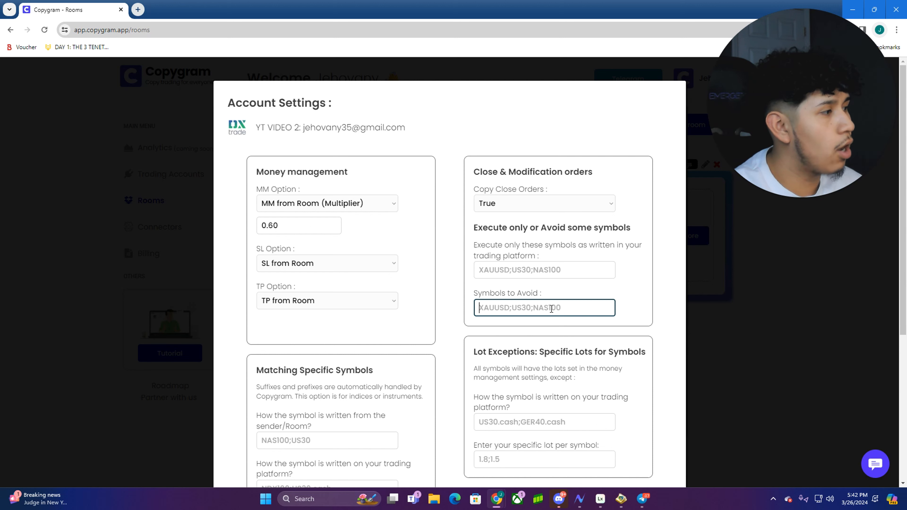
{"action": "left_click", "coordinate": [559, 271]}
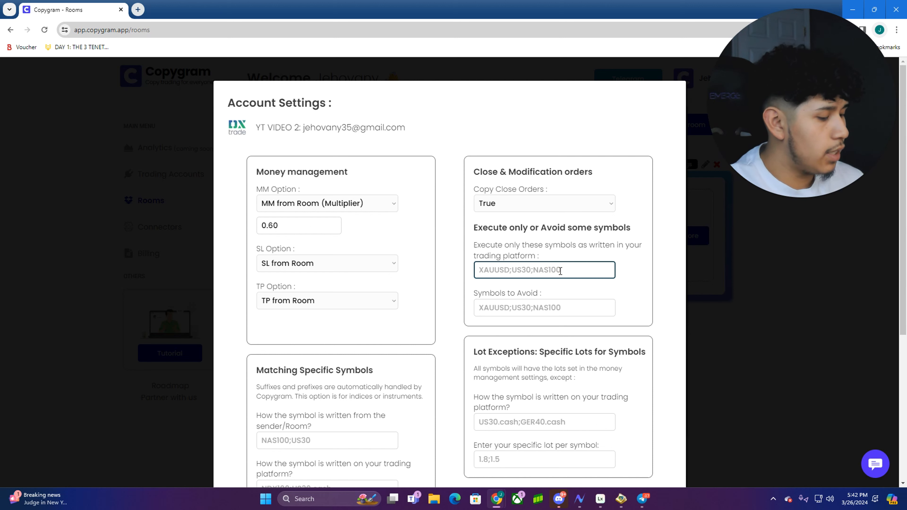
{"action": "type", "text": "GBPUSD"}
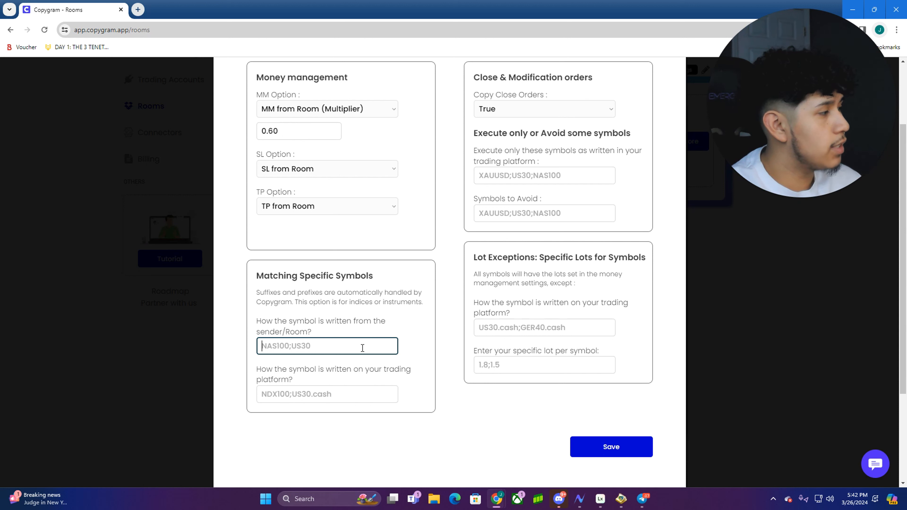
{"action": "type", "text": "NAS100"}
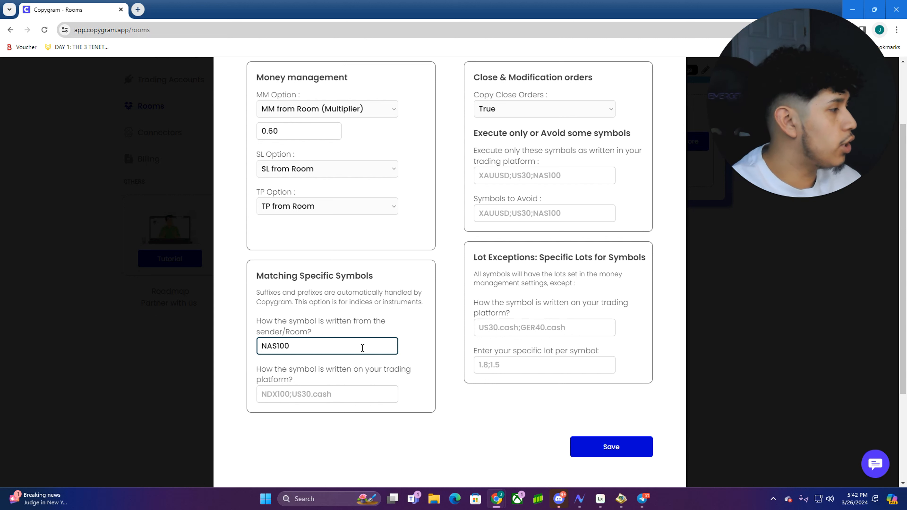
{"action": "left_click", "coordinate": [339, 391]}
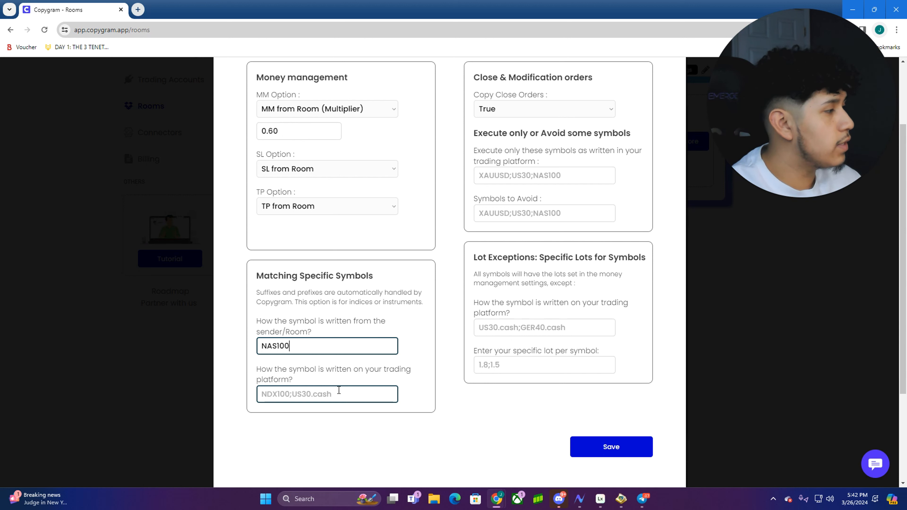
{"action": "type", "text": "NDX100"}
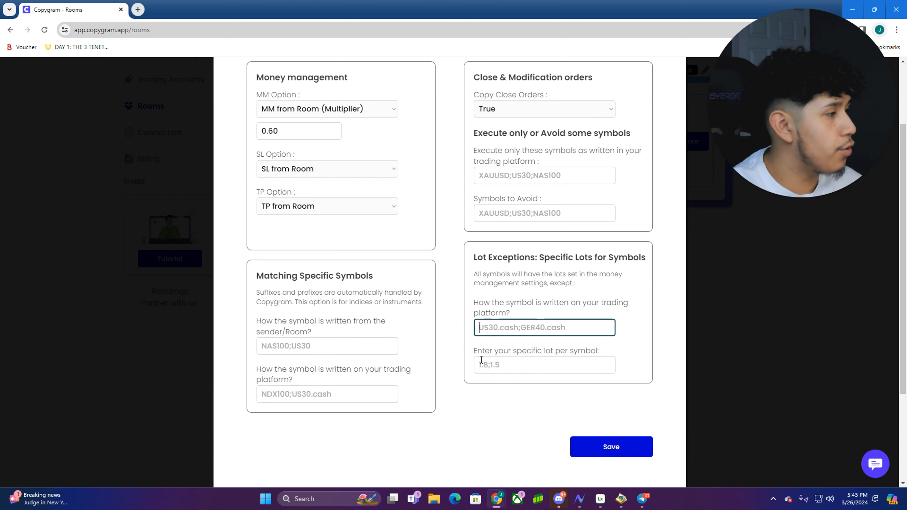
Save the receiver's account settings and close the receivers dialog
{"action": "left_click", "coordinate": [543, 293]}
{"action": "scroll", "coordinate": [583, 386], "scroll_direction": "down", "scroll_amount": 1}
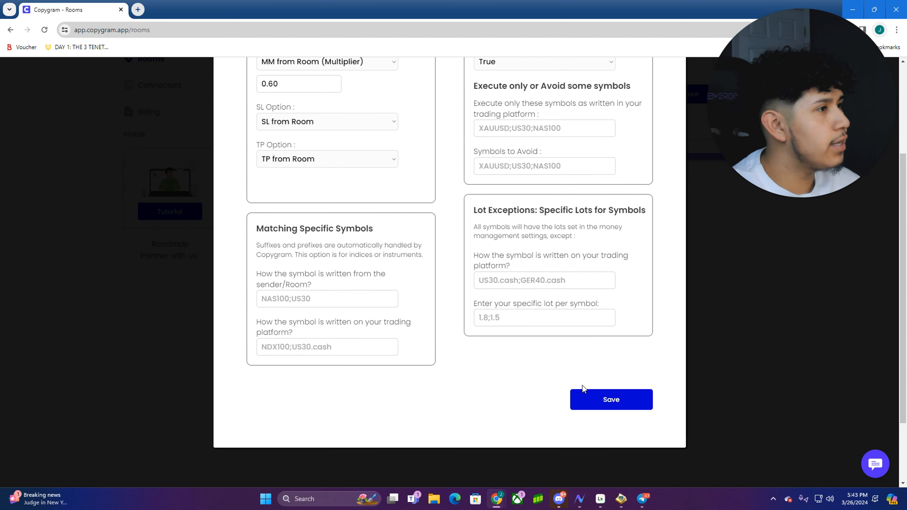
{"action": "left_click", "coordinate": [604, 399]}
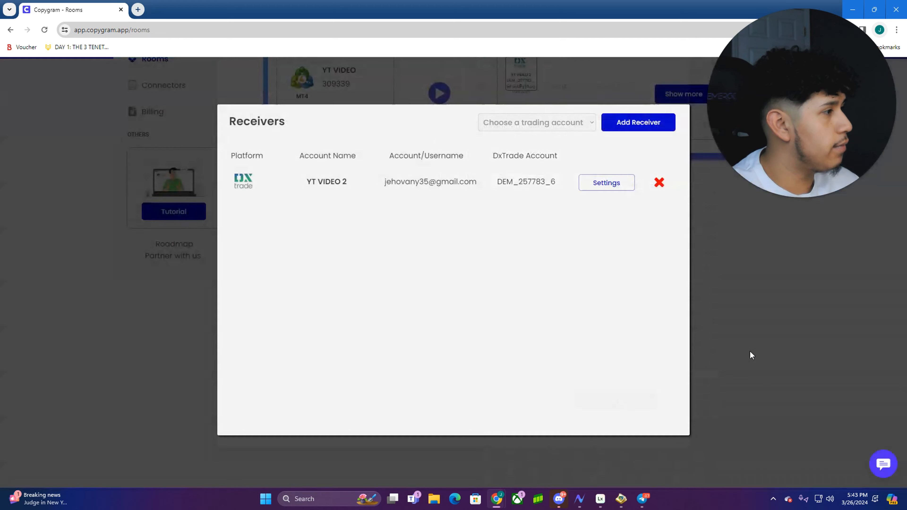
{"action": "left_click", "coordinate": [735, 227]}
Highlight the room ID on the room overview, then go to the Connectors page
{"action": "scroll", "coordinate": [704, 325], "scroll_direction": "up", "scroll_amount": 4}
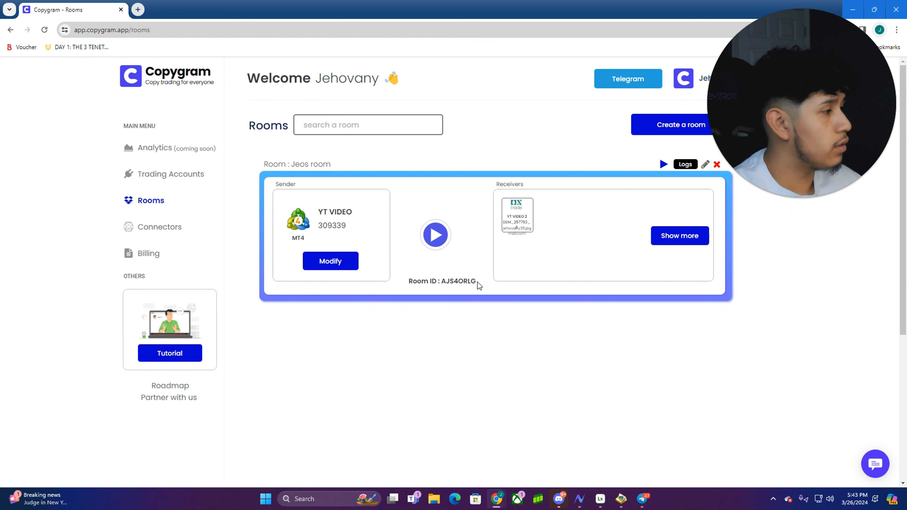
{"action": "left_click_drag", "start_coordinate": [477, 282], "coordinate": [404, 285]}
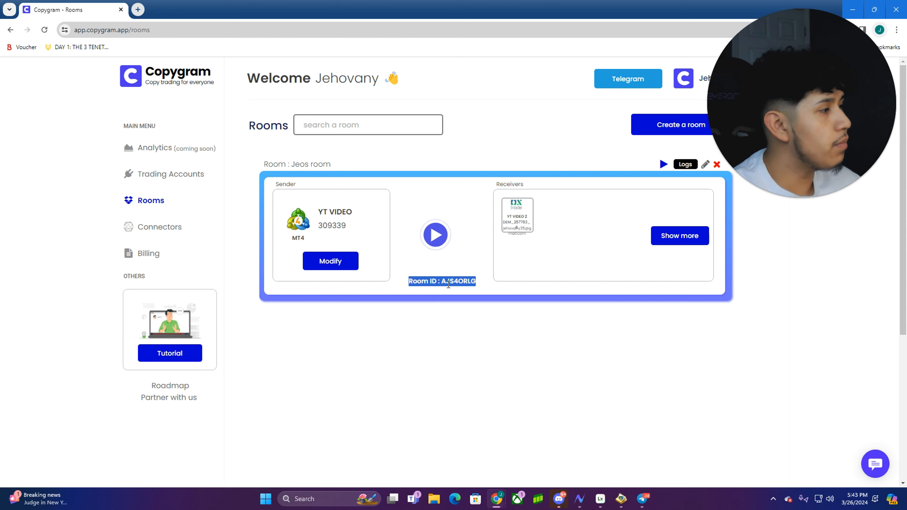
{"action": "left_click", "coordinate": [161, 228]}
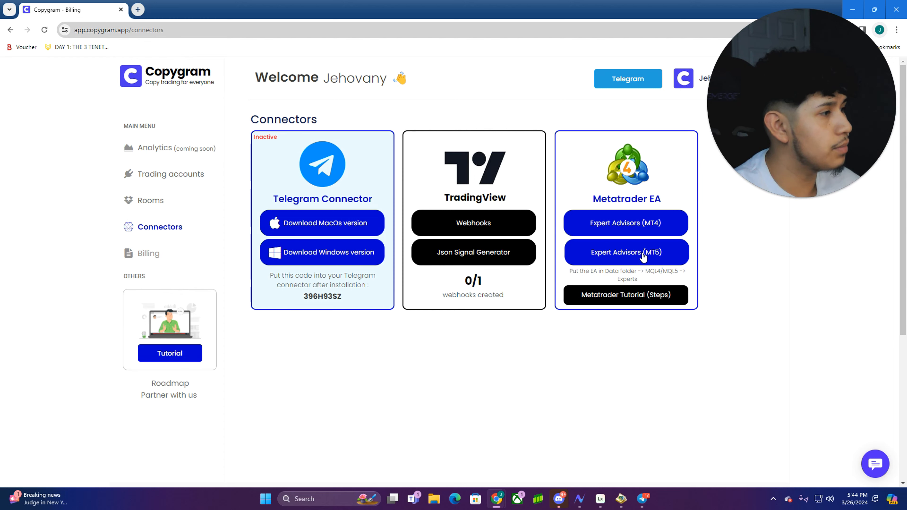
Download the Expert Advisors (MT4) file, Copygram (1).ex4, from the Metatrader EA section
{"action": "left_click", "coordinate": [625, 223]}
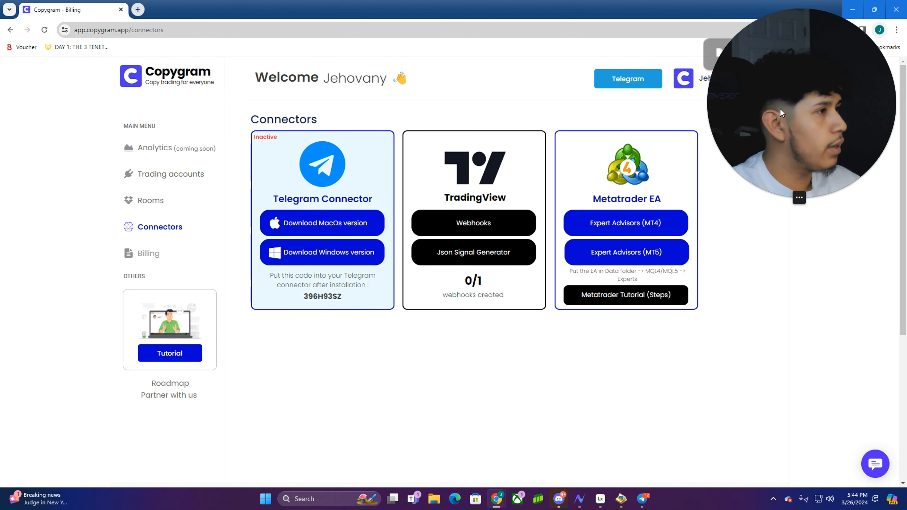
{"action": "left_click_drag", "start_coordinate": [800, 96], "coordinate": [800, 185]}
{"action": "mouse_move", "coordinate": [758, 52]}
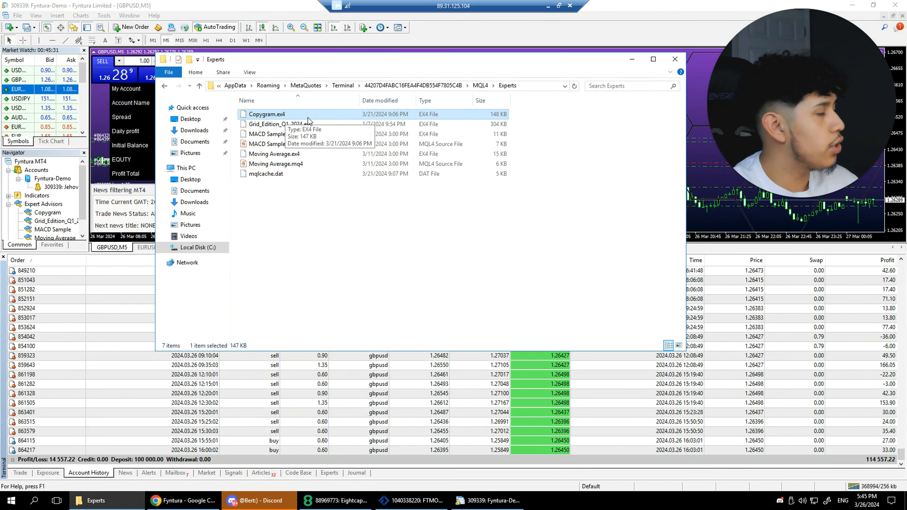
Minimize the MQL4 Experts folder window containing Copygram.ex4 (148 KB)
{"action": "left_click", "coordinate": [632, 62]}
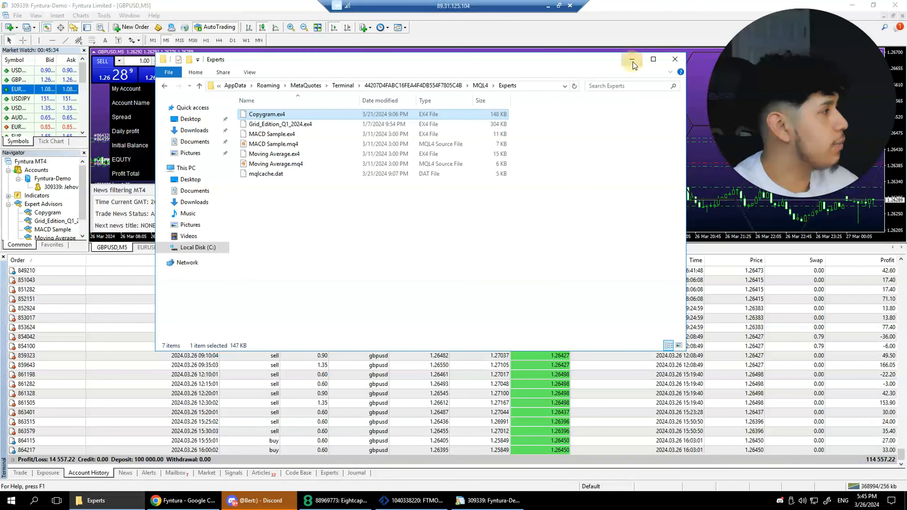